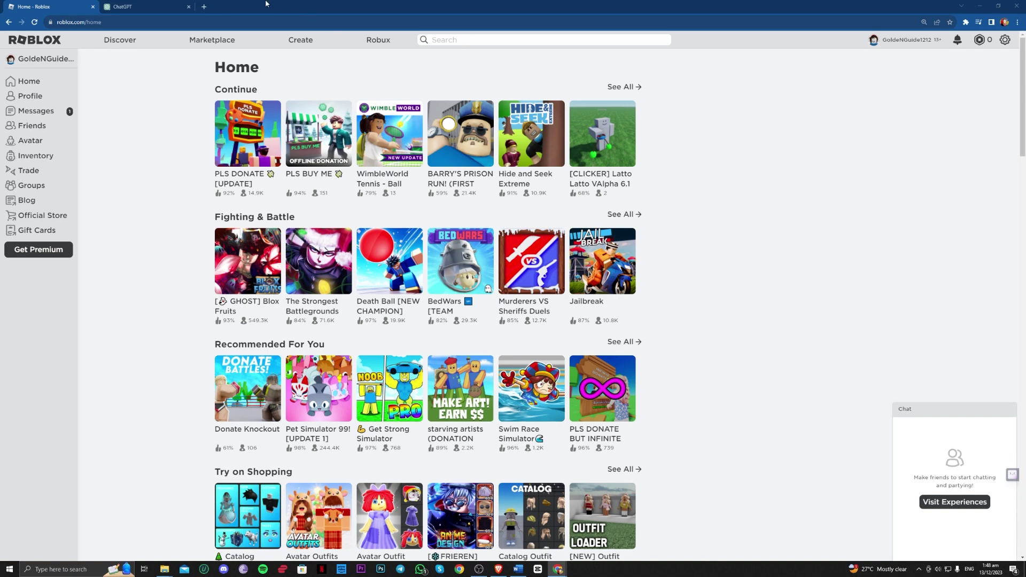
- Open a new, empty browser tab alongside the Roblox home page
{"action": "left_click", "coordinate": [176, 7]}
{"action": "left_click", "coordinate": [56, 3]}
{"action": "left_click", "coordinate": [204, 6]}
{"action": "type", "text": "sr"}
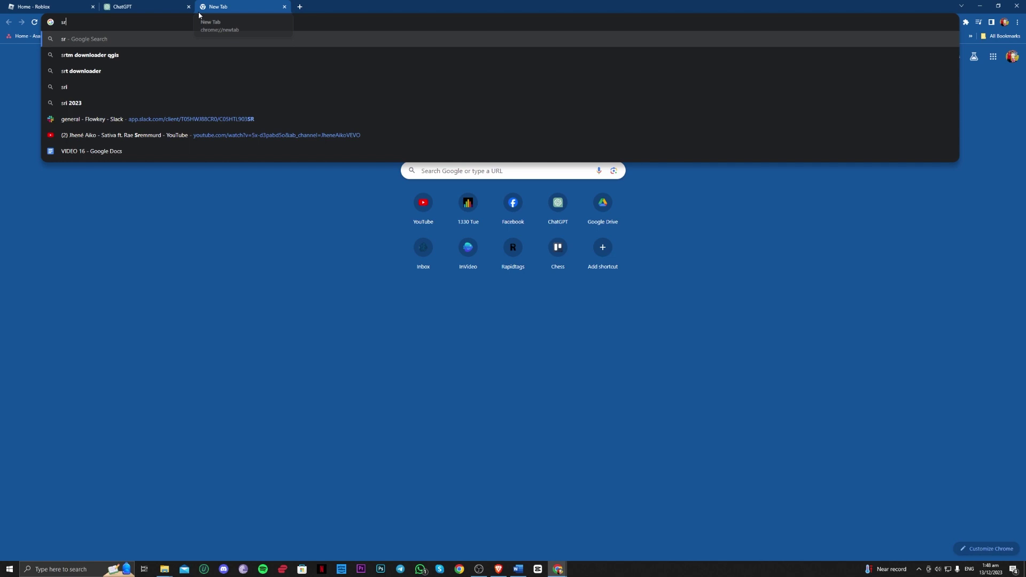
{"action": "key", "text": "BackSpace"}
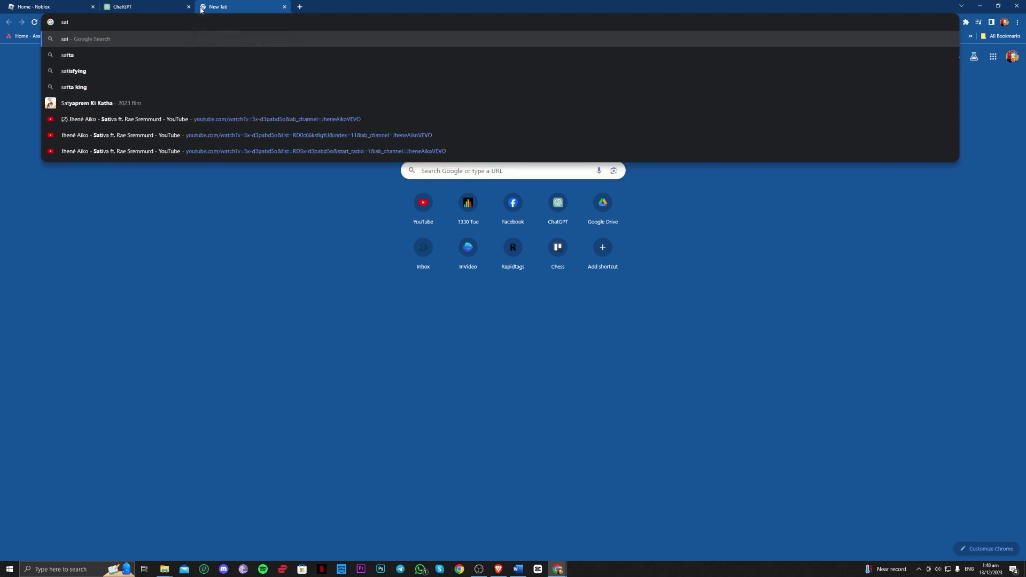
{"action": "type", "text": "tatus"}
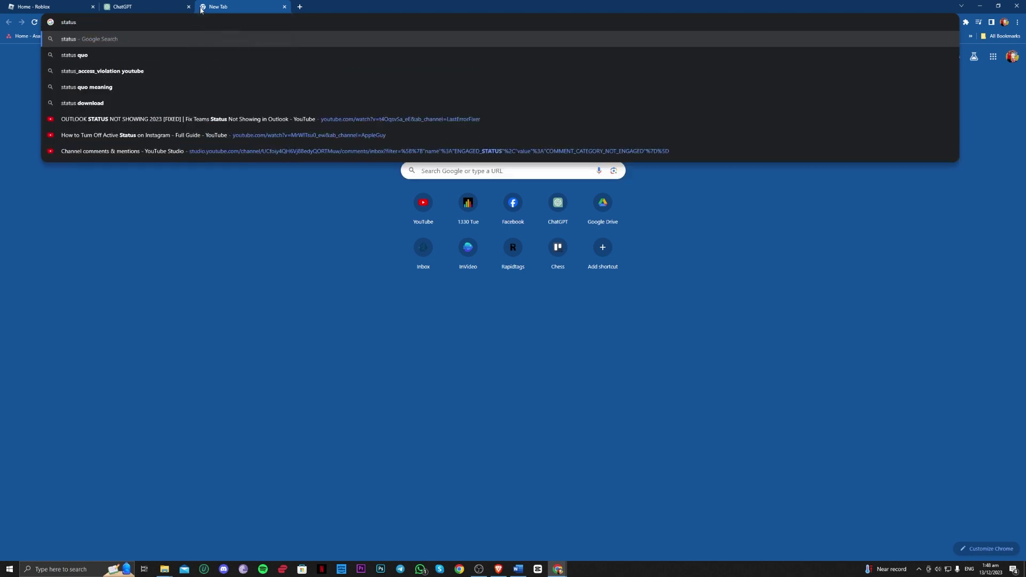
{"action": "type", "text": ".roblox"}
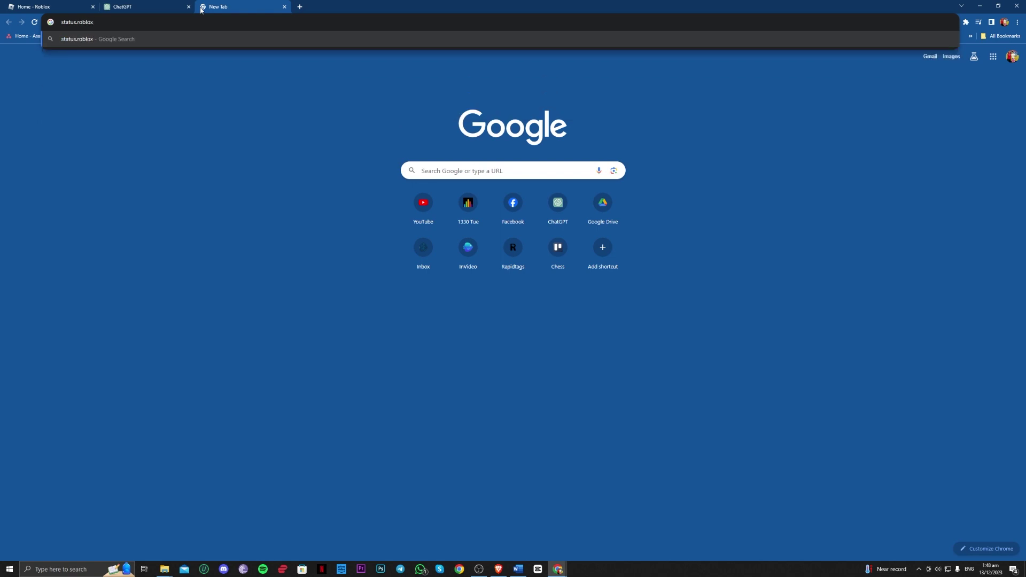
{"action": "key", "text": "BackSpace"}
{"action": "key", "text": "BackSpace"}
{"action": "key", "text": "BackSpace"}
{"action": "key", "text": "BackSpace"}
{"action": "key", "text": "BackSpace"}
{"action": "key", "text": "BackSpace"}
{"action": "key", "text": "BackSpace"}
{"action": "key", "text": "BackSpace"}
{"action": "key", "text": "BackSpace"}
{"action": "key", "text": "BackSpace"}
{"action": "key", "text": "BackSpace"}
{"action": "key", "text": "BackSpace"}
{"action": "key", "text": "BackSpace"}
- Search the web for "roblox server status" and open the Server Status history page on status.roblox.com
{"action": "type", "text": "r"}
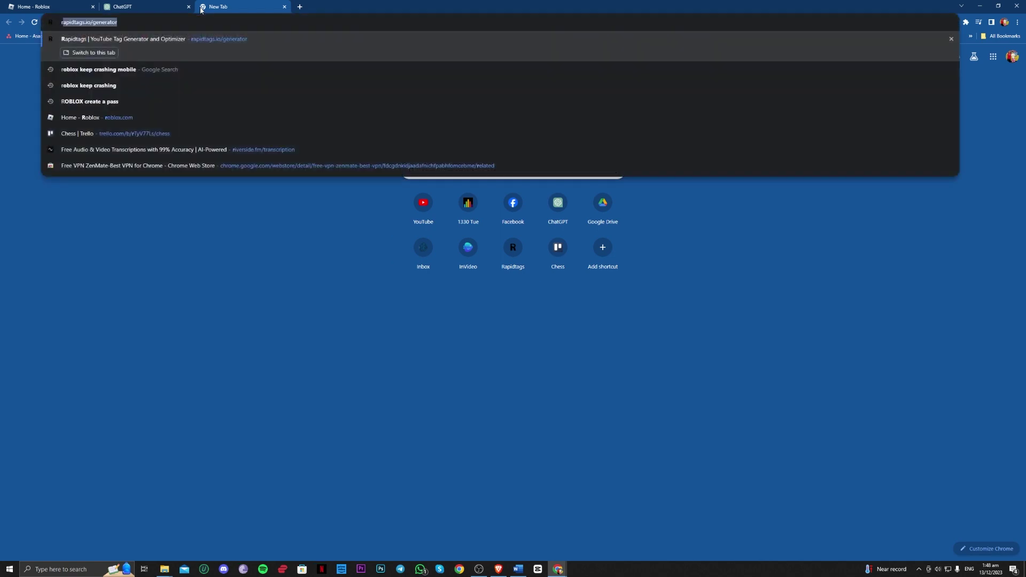
{"action": "type", "text": "oblox se"}
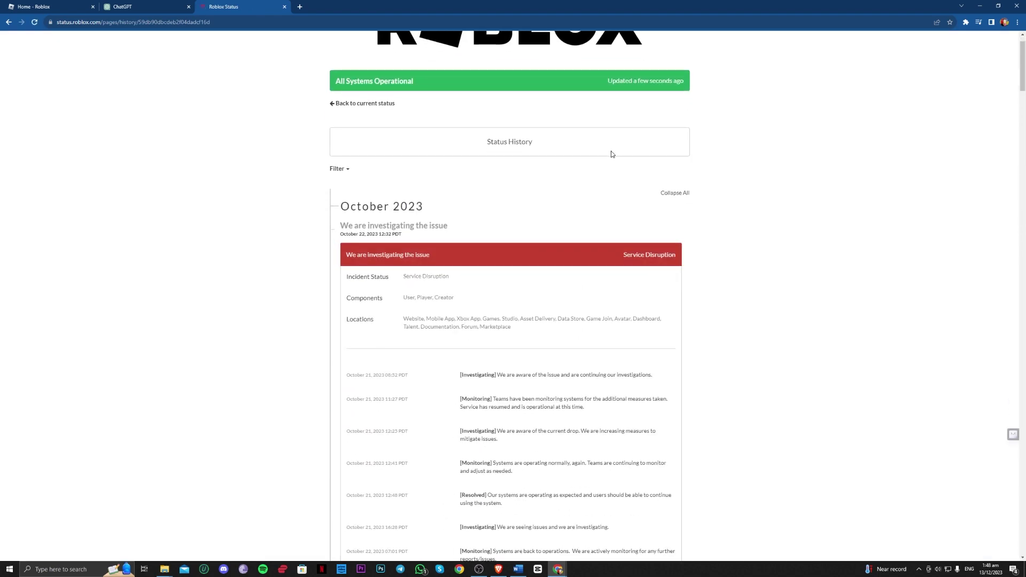
- Look through the past incidents in the Roblox status history and return to the start of the page
{"action": "scroll", "coordinate": [780, 235], "scroll_direction": "down", "scroll_amount": 1}
{"action": "scroll", "coordinate": [783, 262], "scroll_direction": "down", "scroll_amount": 1}
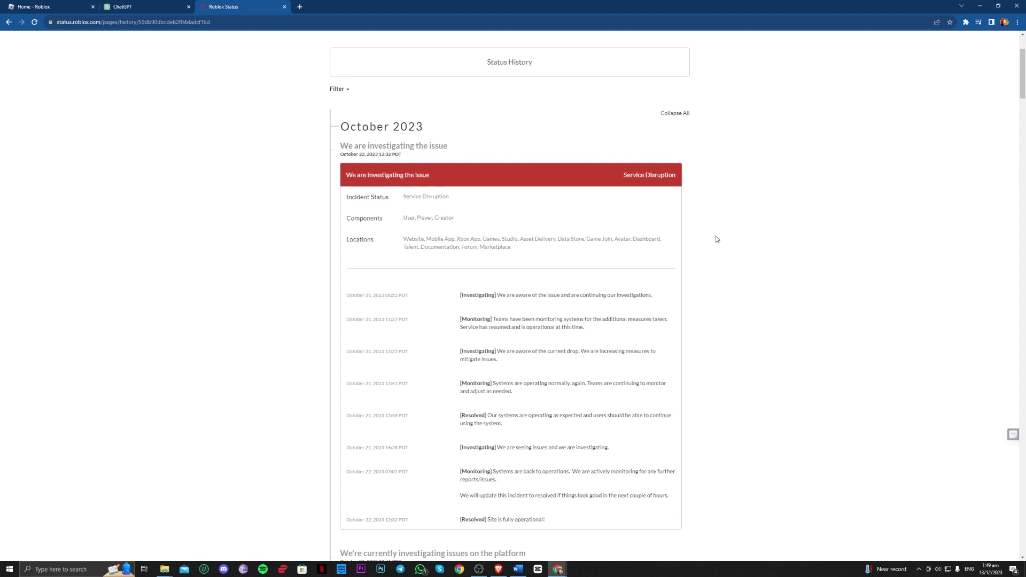
{"action": "middle_click", "coordinate": [735, 331]}
{"action": "scroll", "coordinate": [735, 331], "scroll_direction": "up", "scroll_amount": 20}
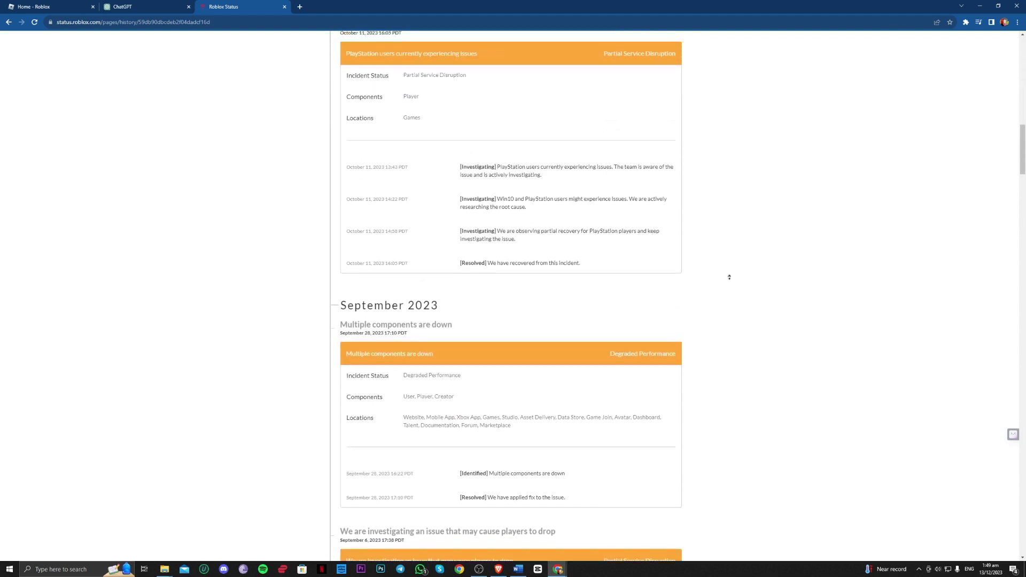
{"action": "scroll", "coordinate": [714, 125], "scroll_direction": "up", "scroll_amount": 3}
{"action": "middle_click", "coordinate": [714, 125]}
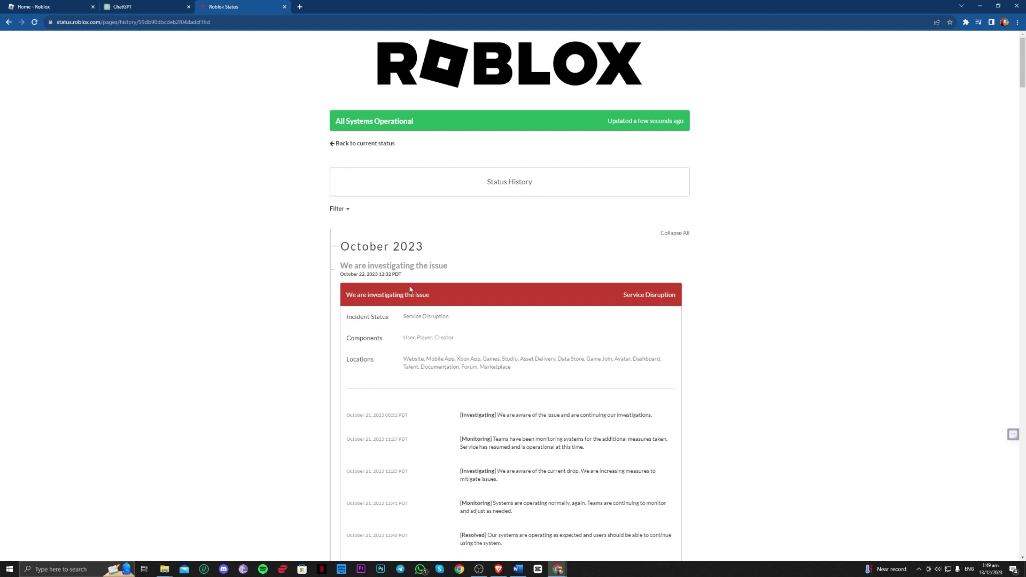
- View the details of the October 22, 2023 incident and return to the status history page
{"action": "left_click", "coordinate": [350, 299]}
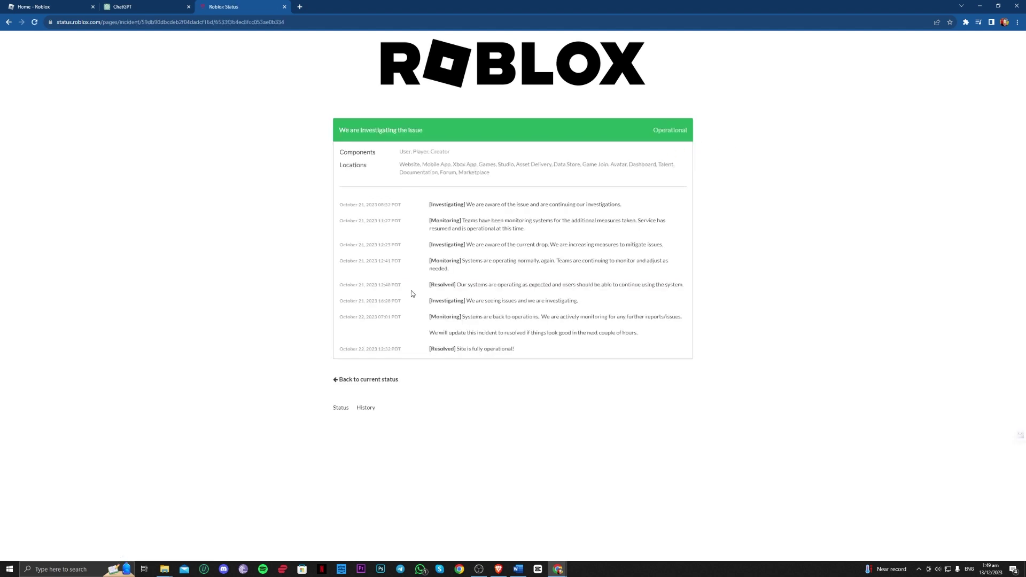
{"action": "key", "text": "alt+Left"}
{"action": "key", "text": "alt+Left"}
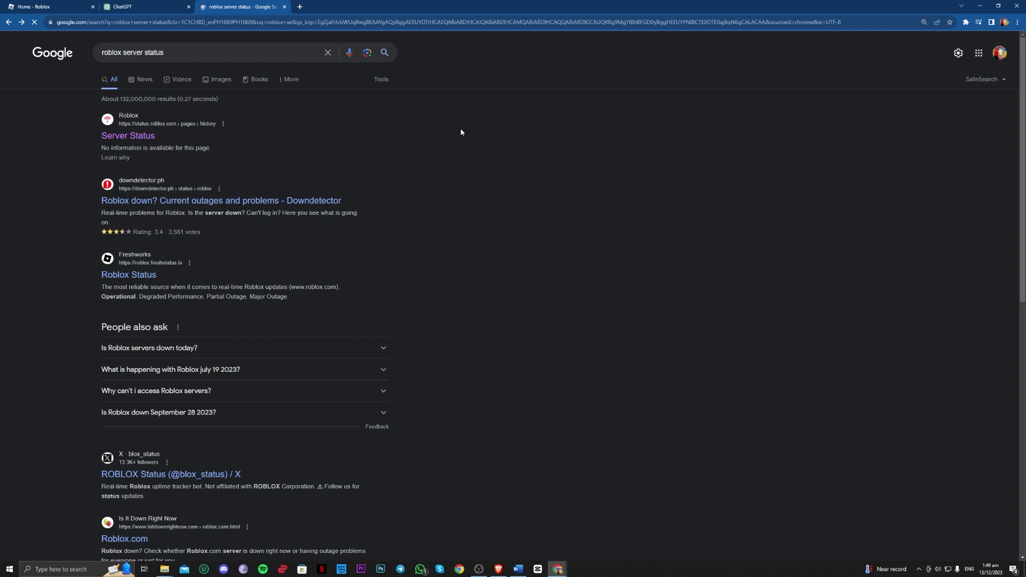
{"action": "key", "text": "alt+Right"}
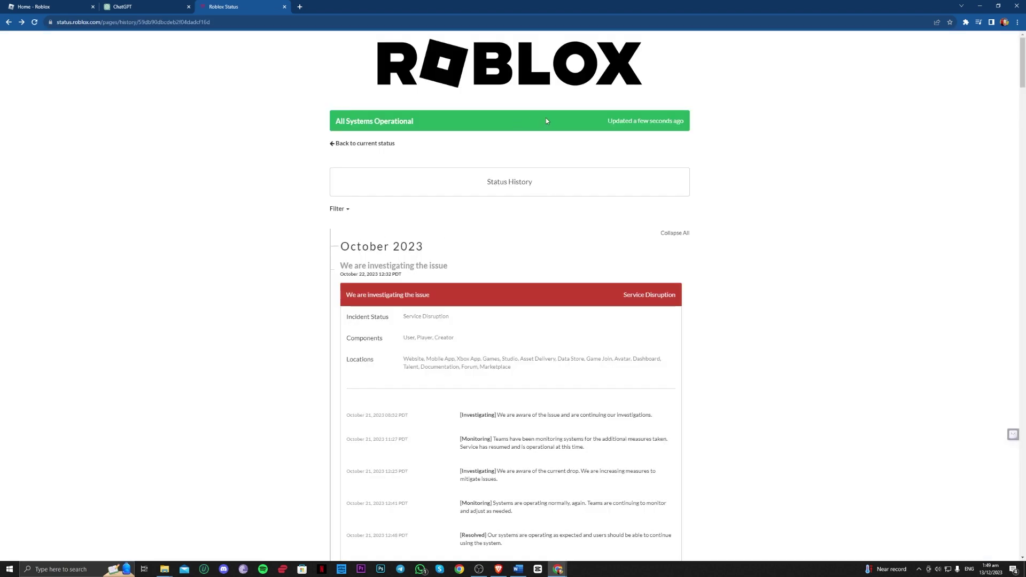
- Check the overall system status in the banner above the Roblox status history
{"action": "left_click_drag", "start_coordinate": [337, 124], "coordinate": [471, 124]}
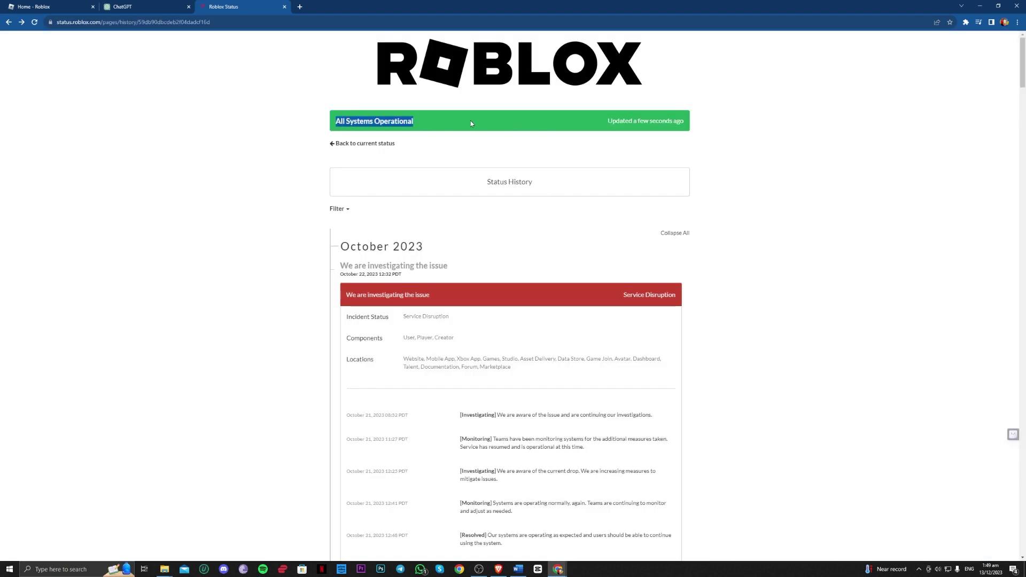
{"action": "left_click", "coordinate": [680, 118]}
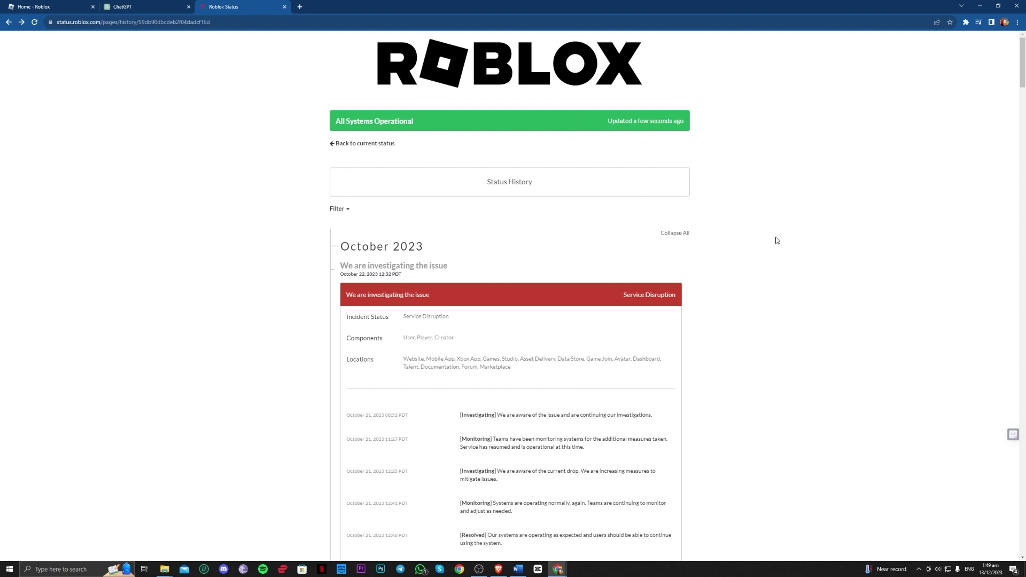
{"action": "middle_click", "coordinate": [722, 166]}
{"action": "left_click", "coordinate": [10, 569]}
{"action": "left_click", "coordinate": [10, 551]}
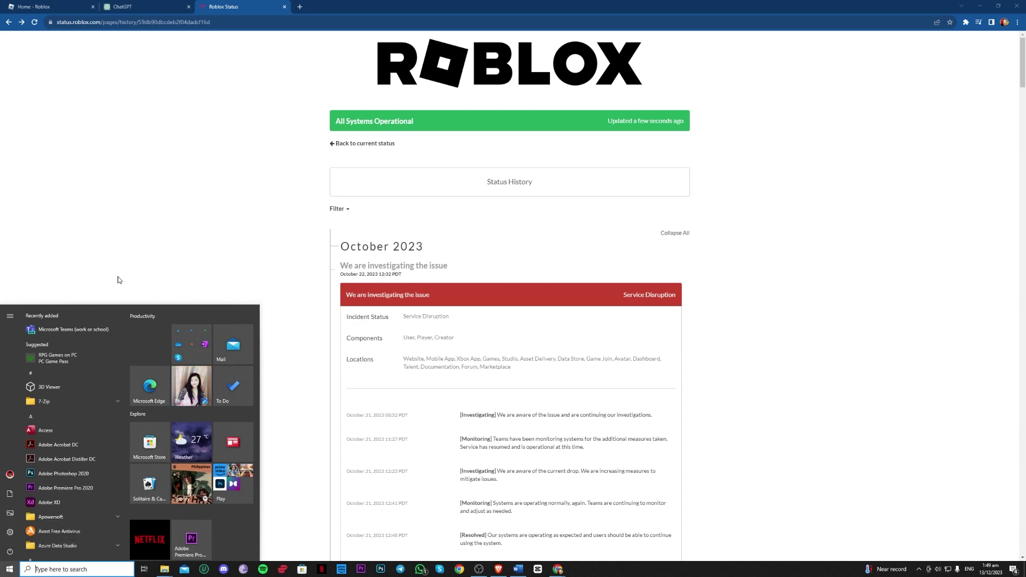
{"action": "left_click", "coordinate": [10, 569]}
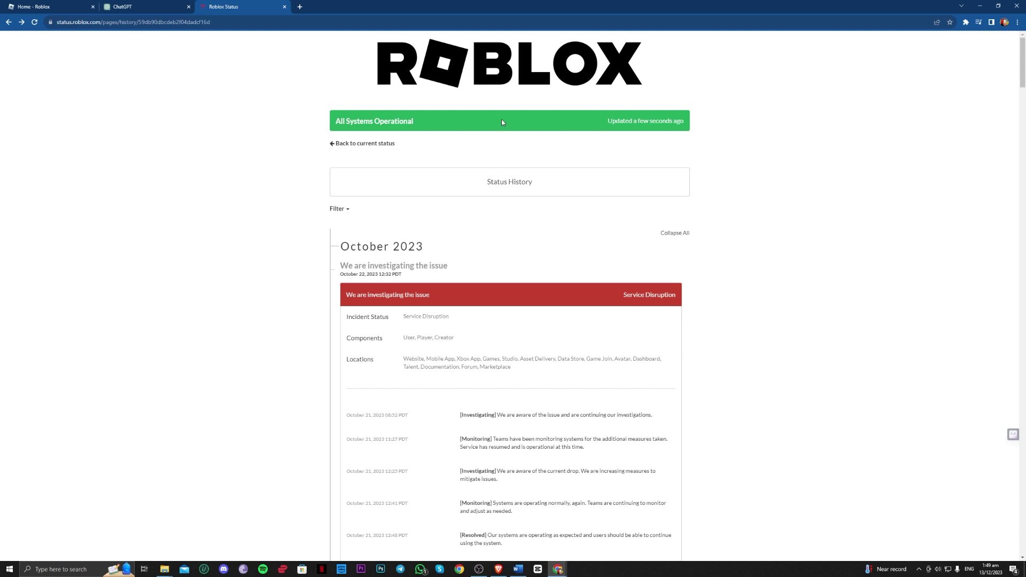
{"action": "left_click", "coordinate": [40, 569]}
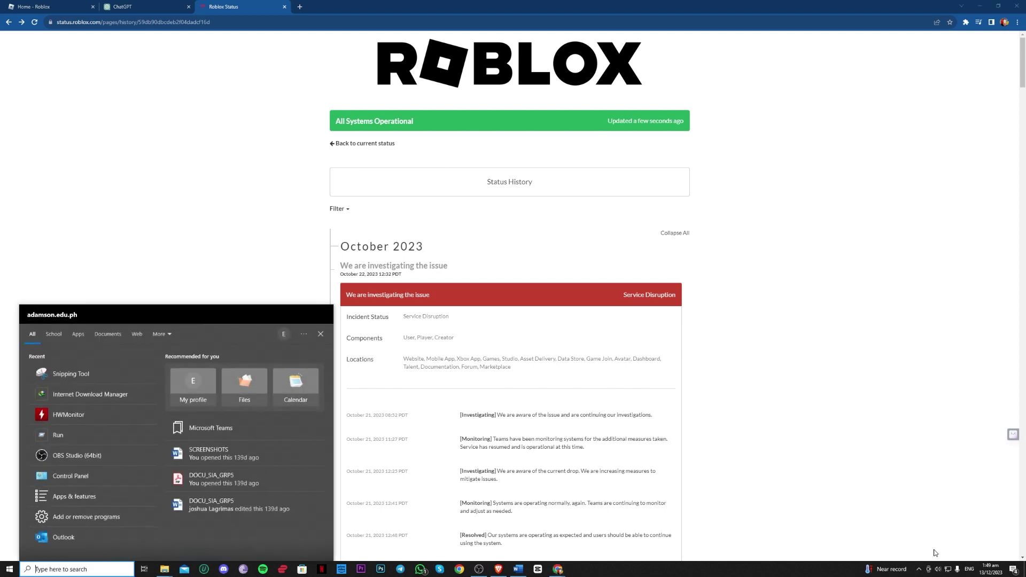
{"action": "right_click", "coordinate": [938, 571]}
{"action": "key", "text": "Escape"}
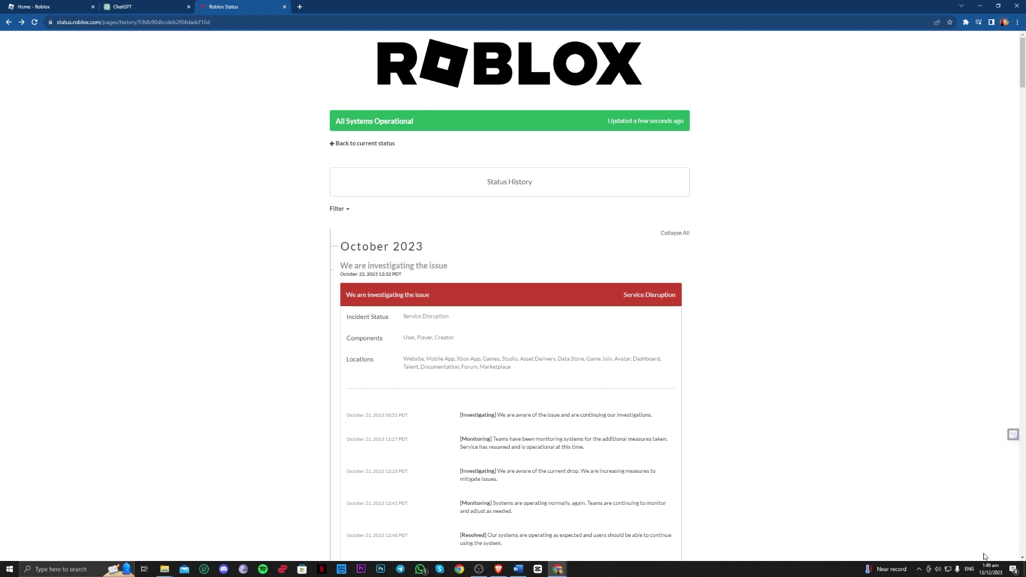
- Switch to the Windows Network & Internet settings
{"action": "right_click", "coordinate": [948, 570]}
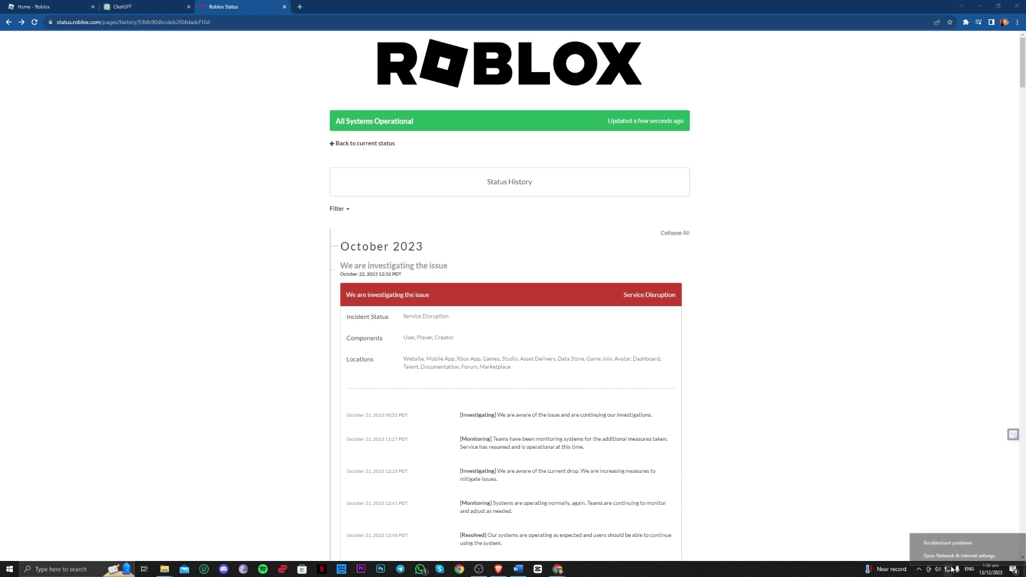
{"action": "left_click", "coordinate": [951, 558]}
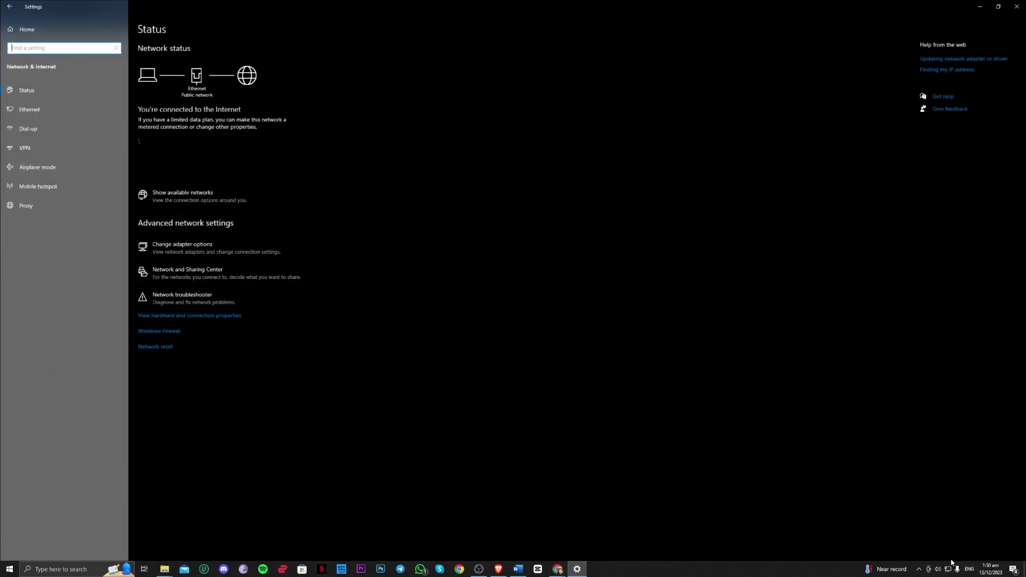
{"action": "left_click", "coordinate": [206, 298]}
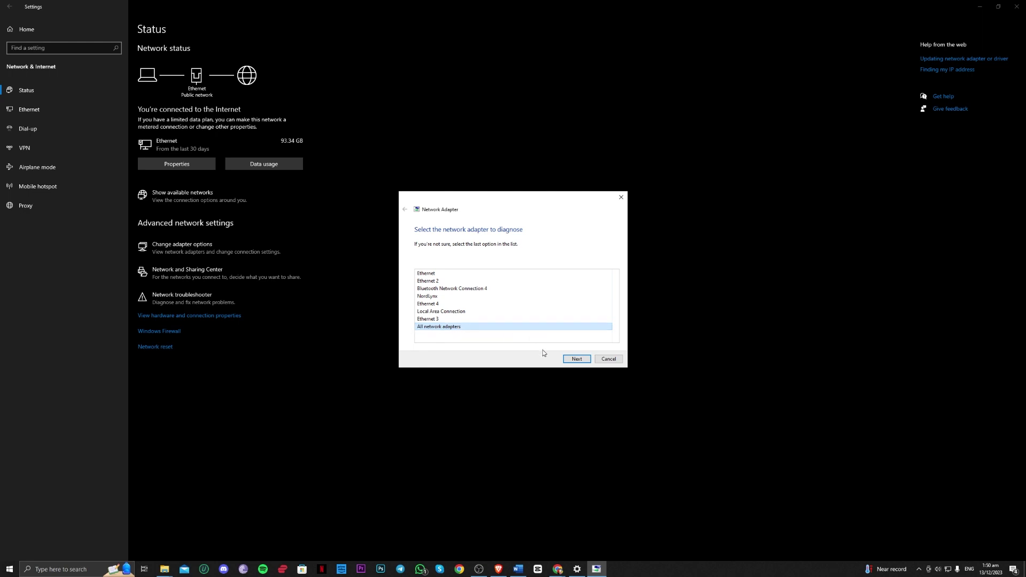
{"action": "left_click", "coordinate": [571, 359]}
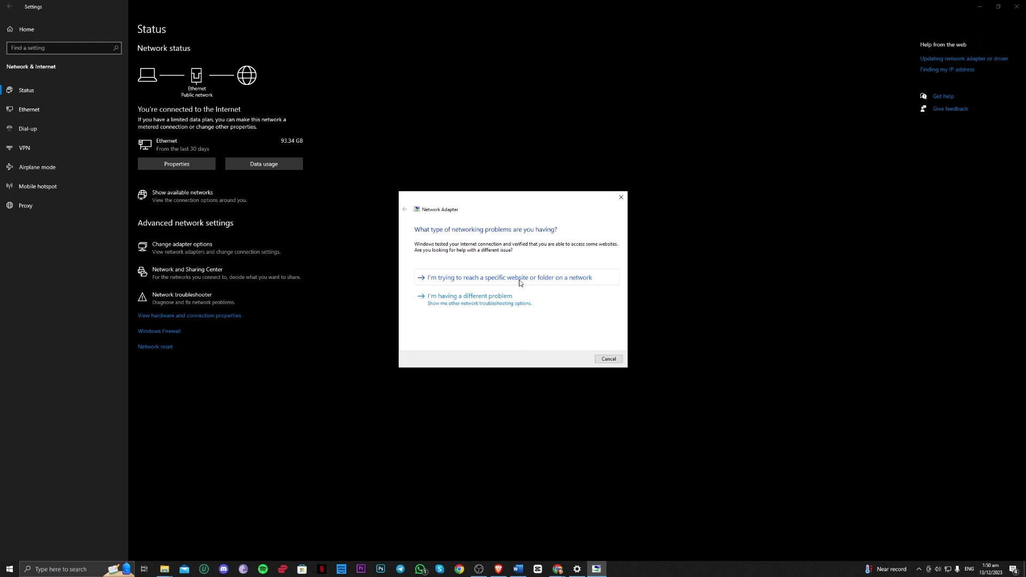
{"action": "left_click", "coordinate": [530, 306]}
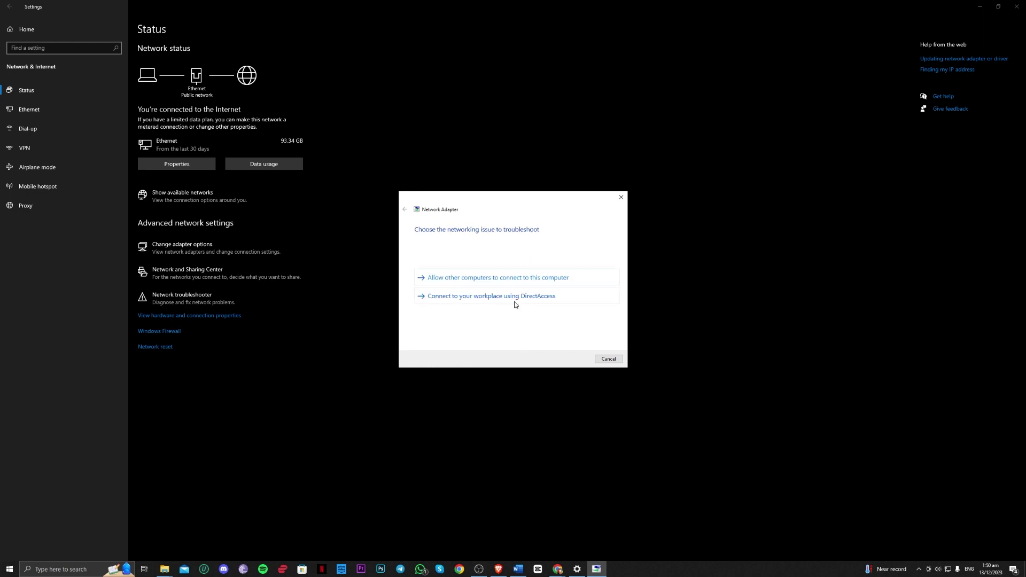
{"action": "left_click", "coordinate": [516, 277]}
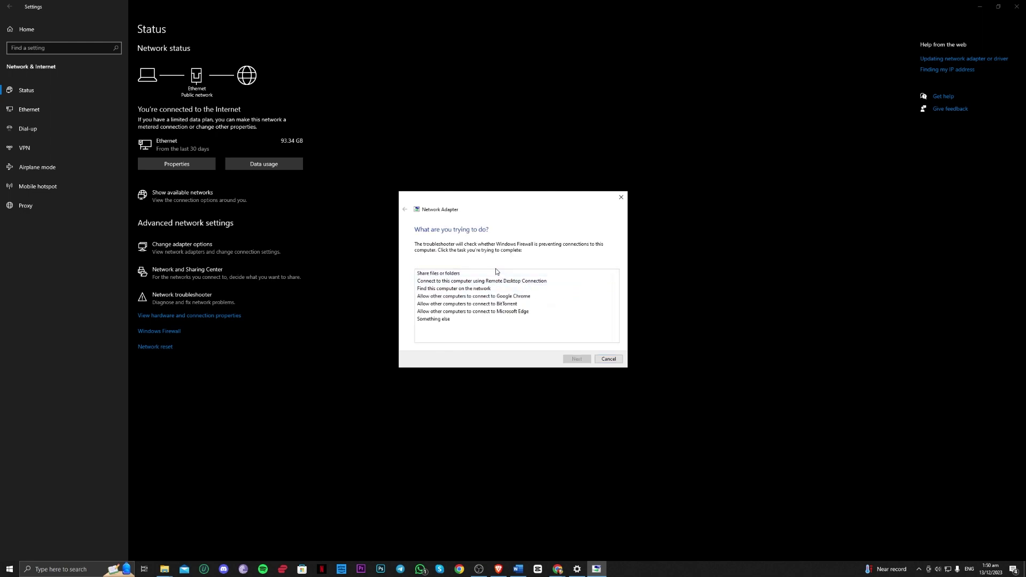
{"action": "left_click", "coordinate": [466, 318]}
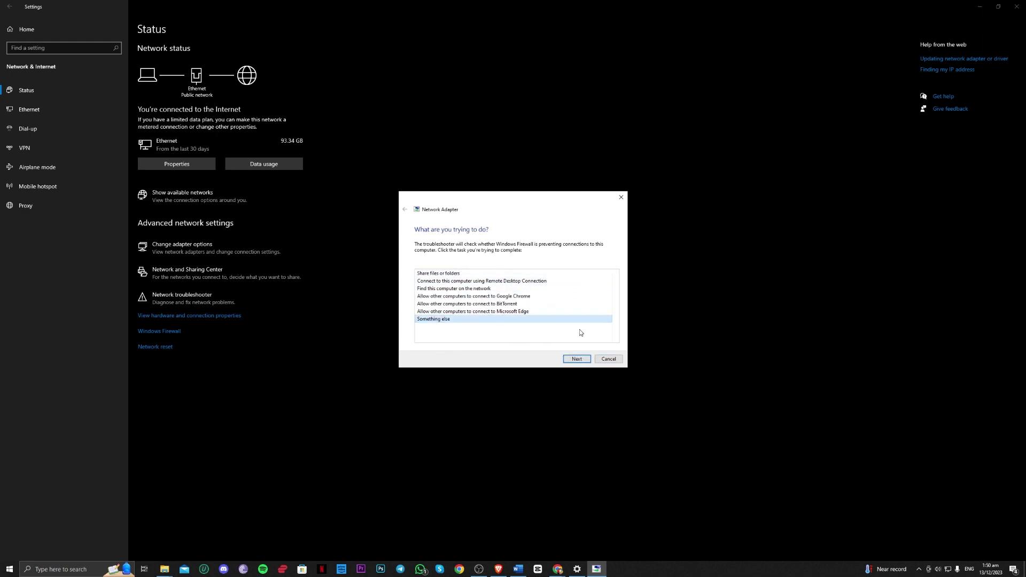
{"action": "left_click", "coordinate": [583, 360]}
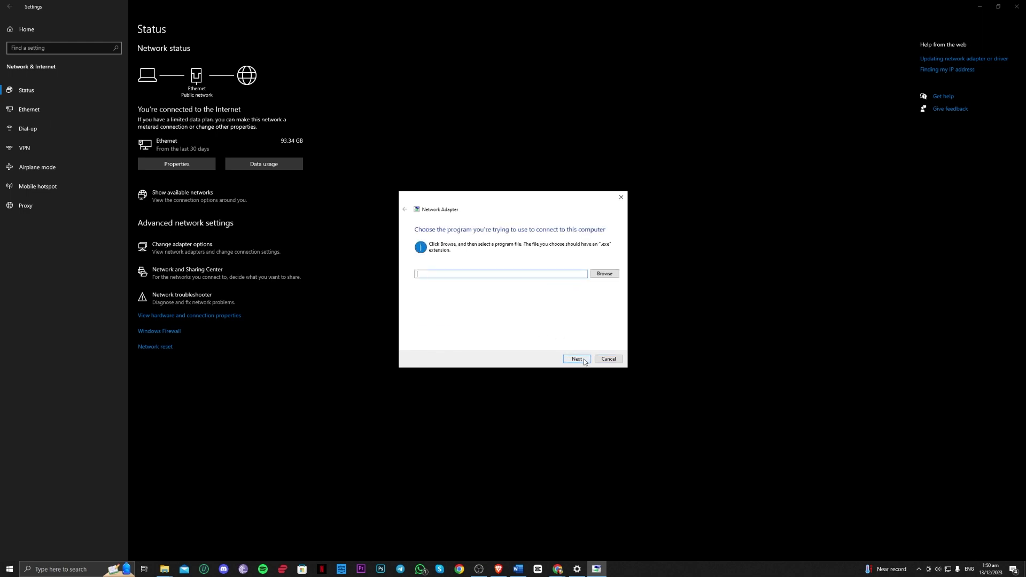
{"action": "left_click", "coordinate": [609, 274]}
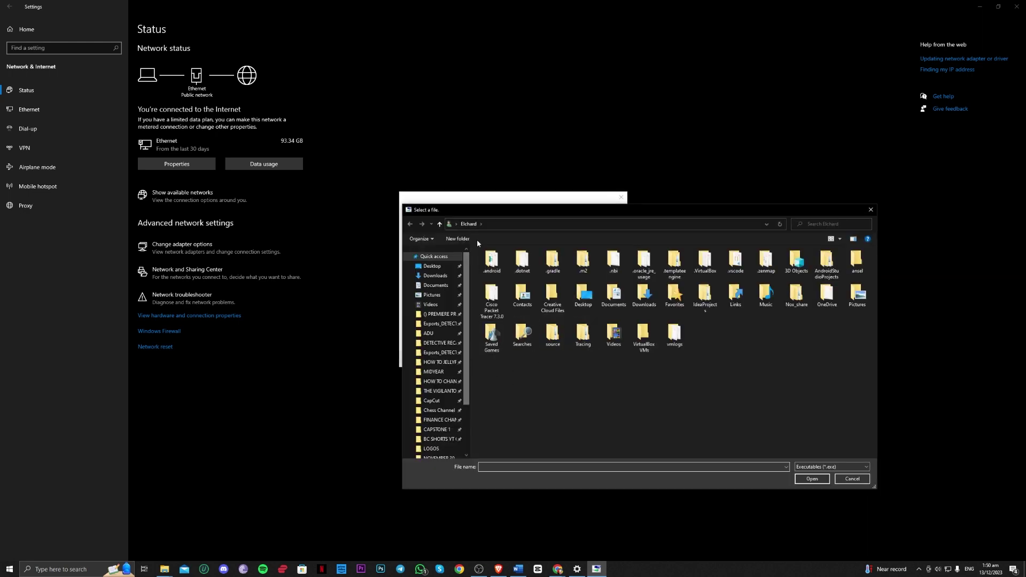
{"action": "left_click", "coordinate": [461, 283]}
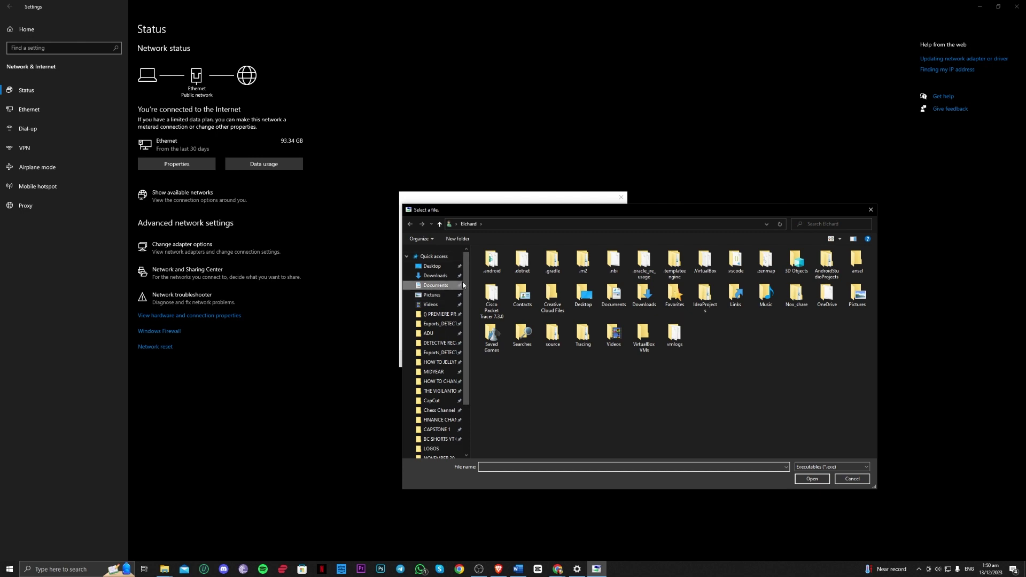
{"action": "scroll", "coordinate": [463, 281], "scroll_direction": "down", "scroll_amount": 3}
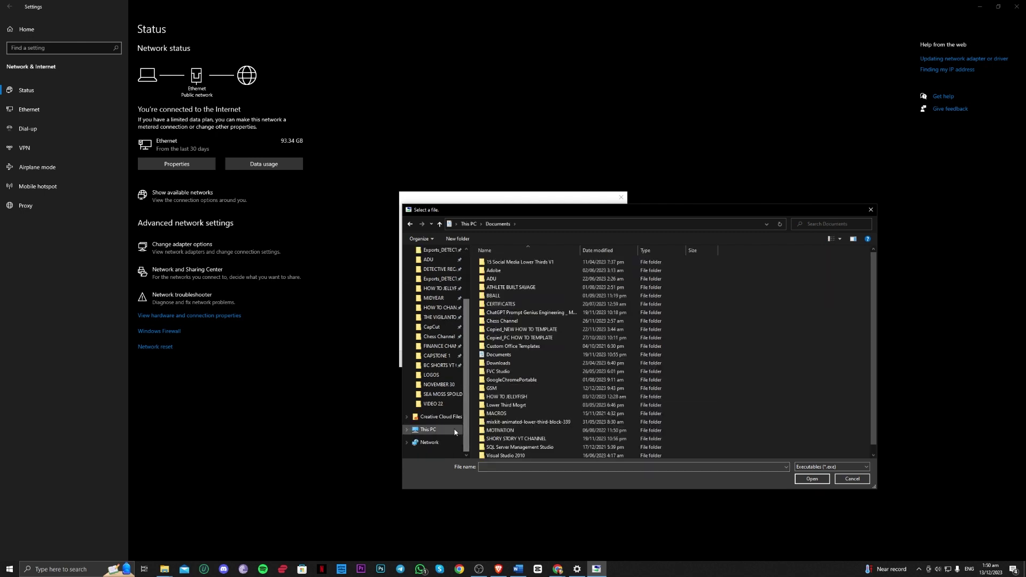
{"action": "left_click", "coordinate": [428, 429]}
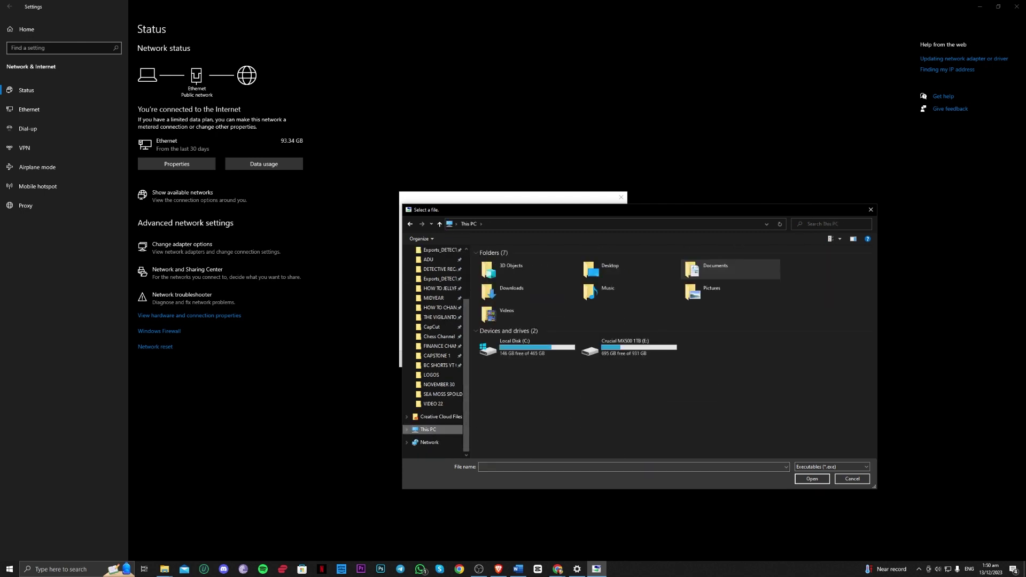
{"action": "left_click", "coordinate": [851, 479]}
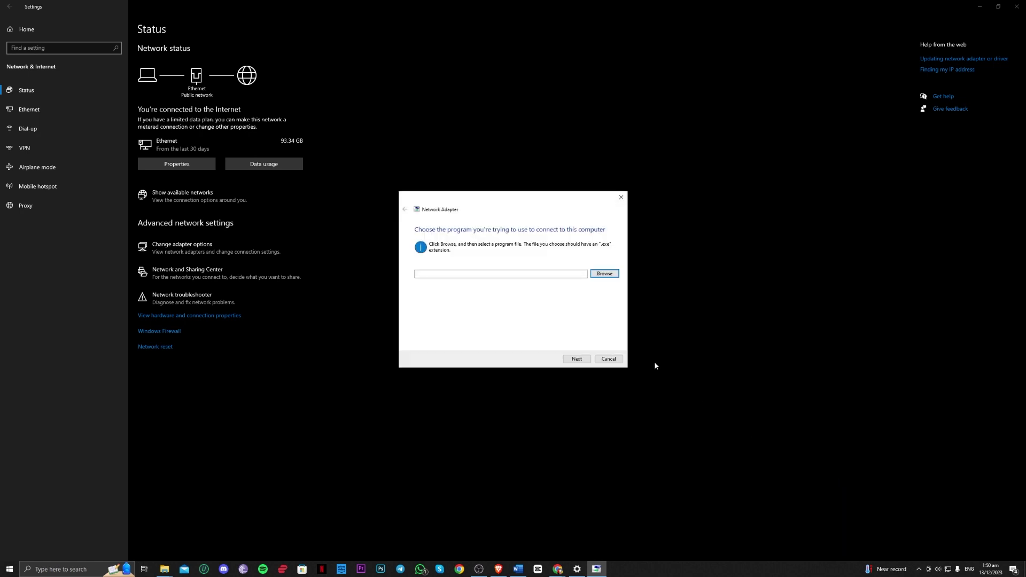
{"action": "left_click", "coordinate": [604, 361]}
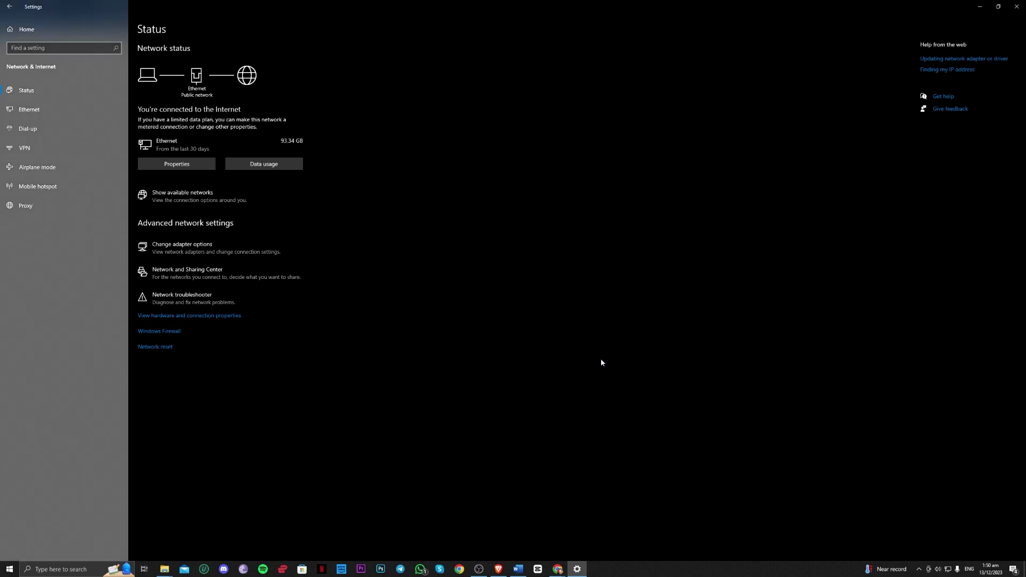
- Run the network troubleshooter on all network adapters, choose the problem of reaching a specific website or folder, and exit at the address prompt
{"action": "left_click", "coordinate": [224, 306]}
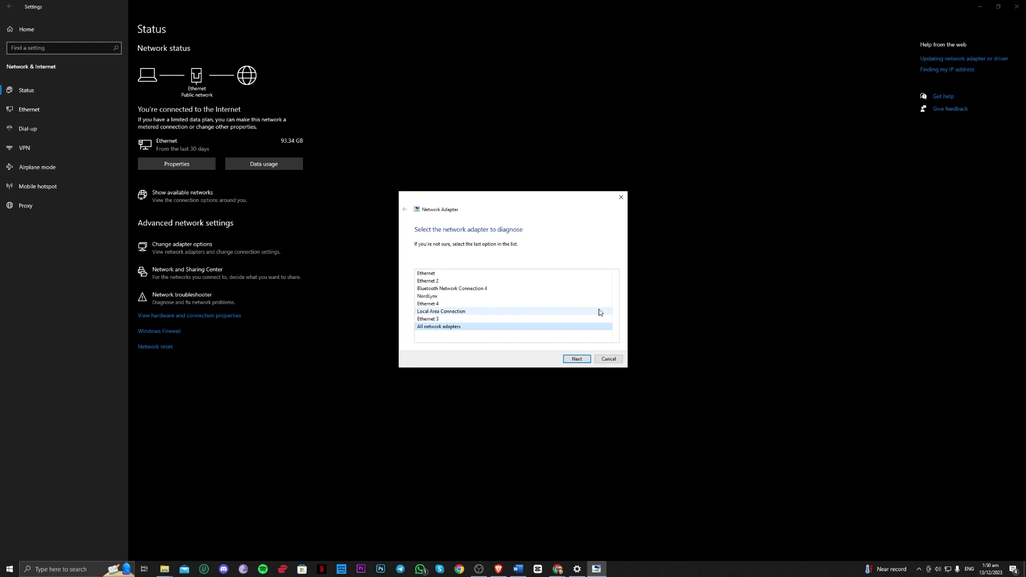
{"action": "left_click", "coordinate": [576, 359]}
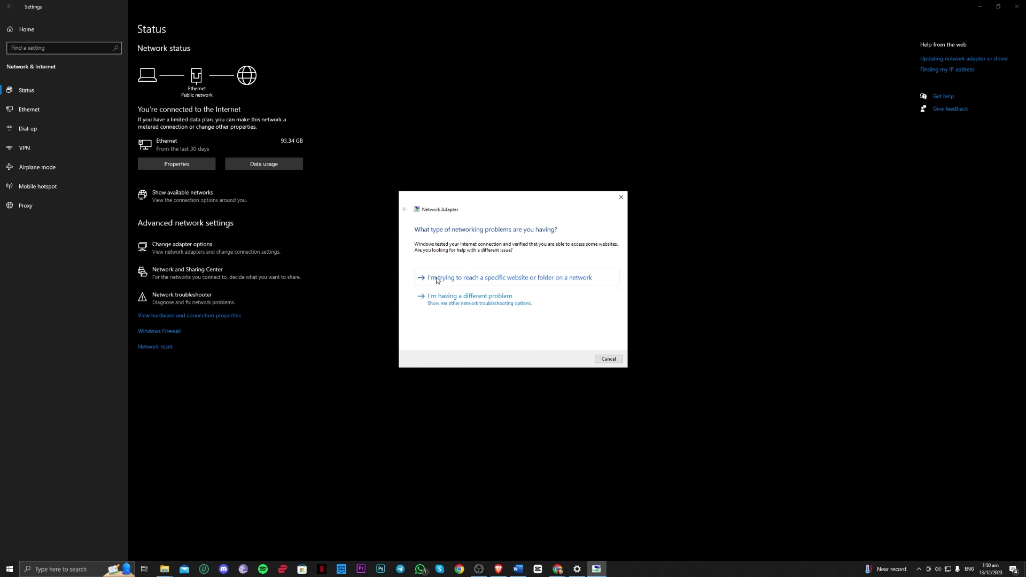
{"action": "left_click", "coordinate": [504, 280]}
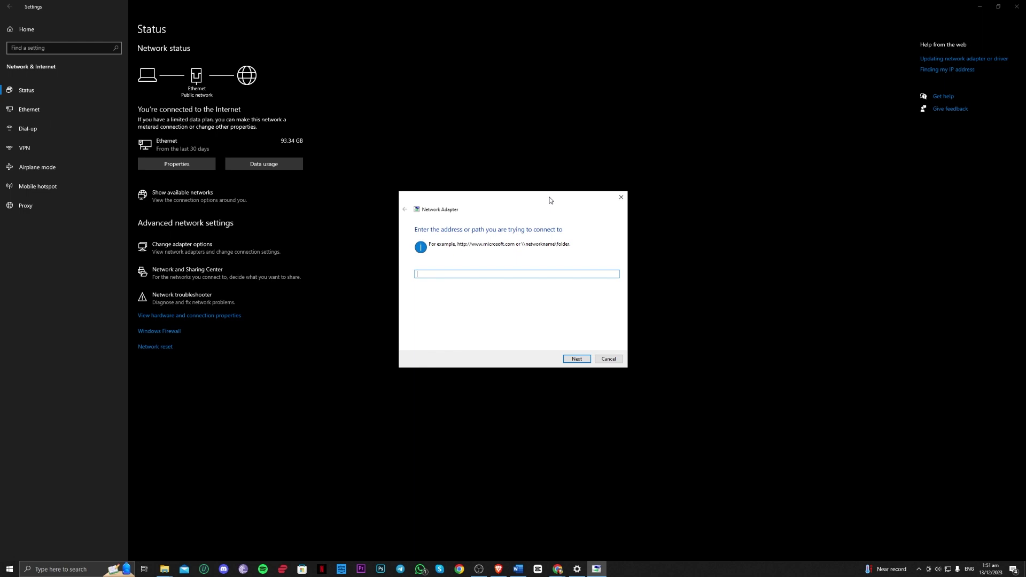
{"action": "left_click", "coordinate": [609, 360]}
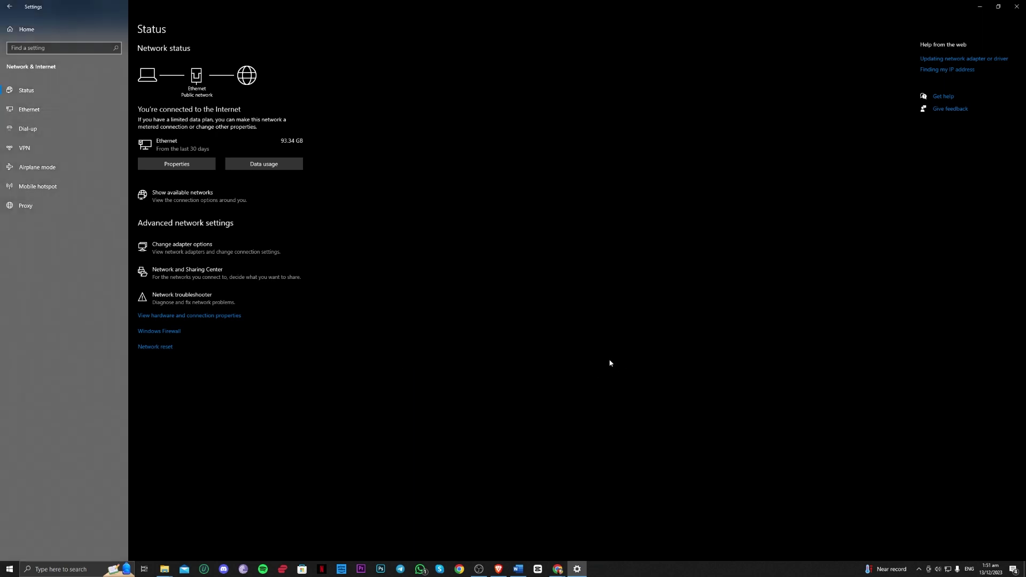
- View the Network reset page and return to the network status page
{"action": "left_click", "coordinate": [166, 347]}
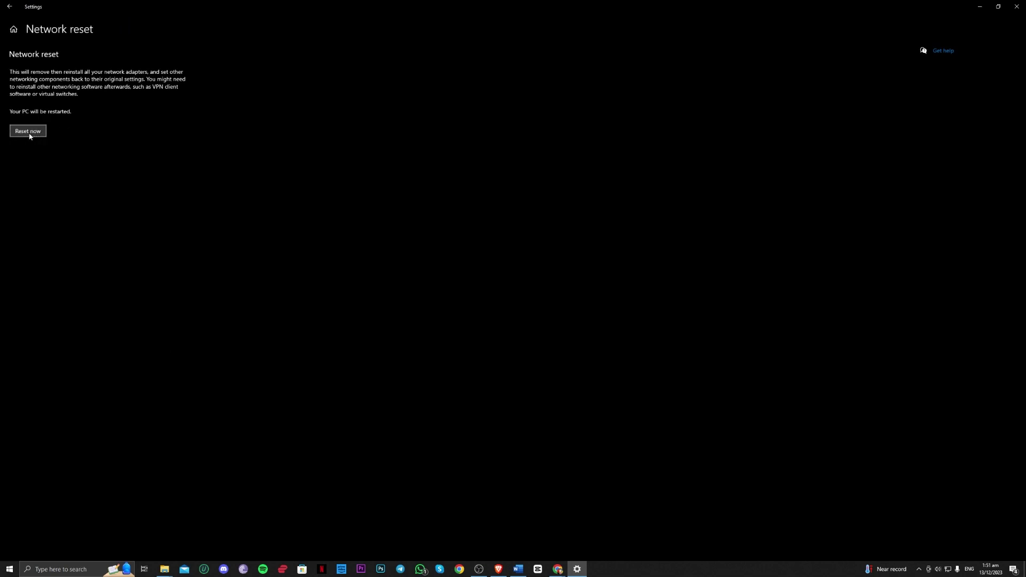
{"action": "left_click", "coordinate": [10, 7]}
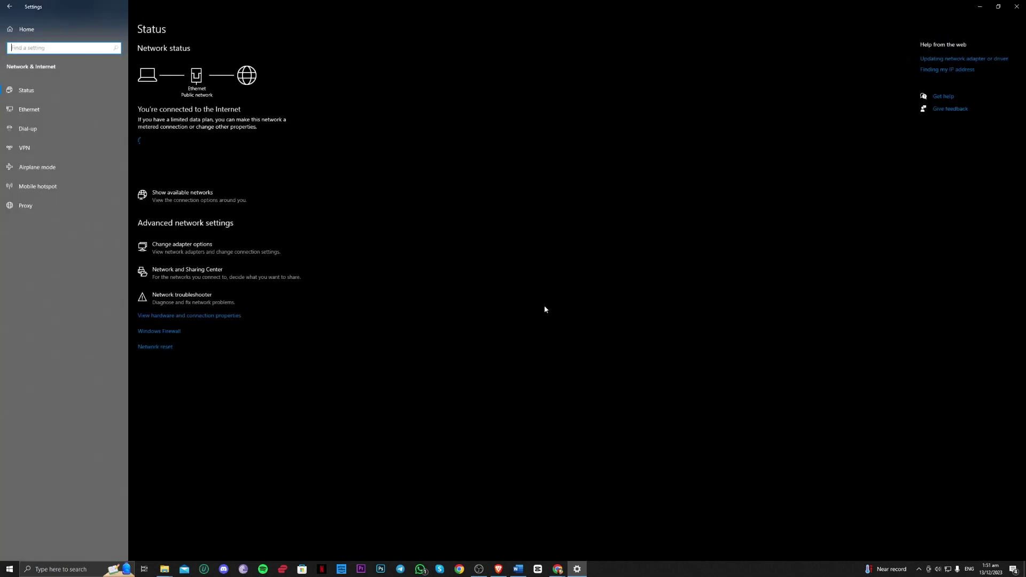
- Search Windows for "add" and open the Add or remove programs settings
{"action": "left_click", "coordinate": [57, 570]}
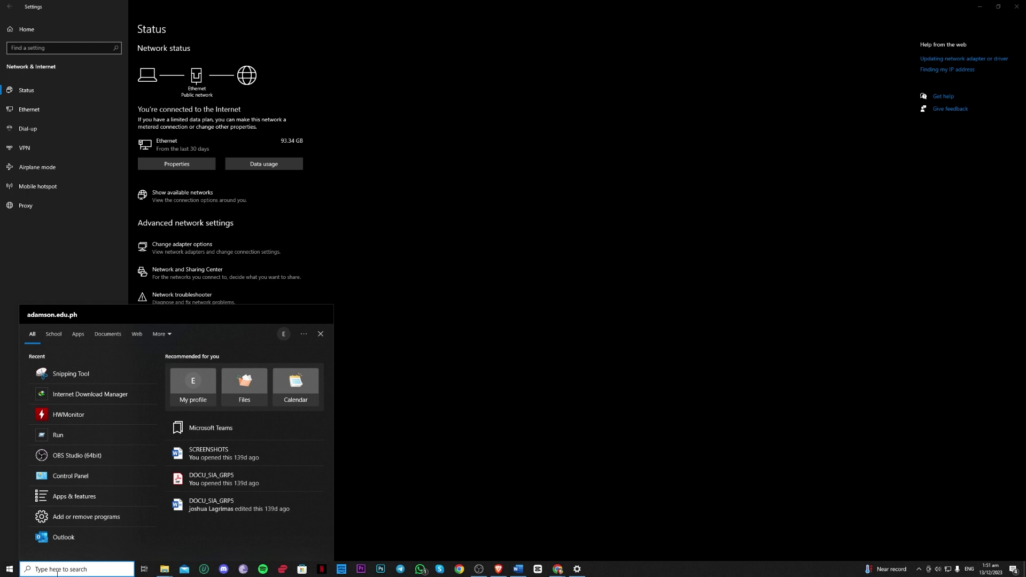
{"action": "type", "text": "uns"}
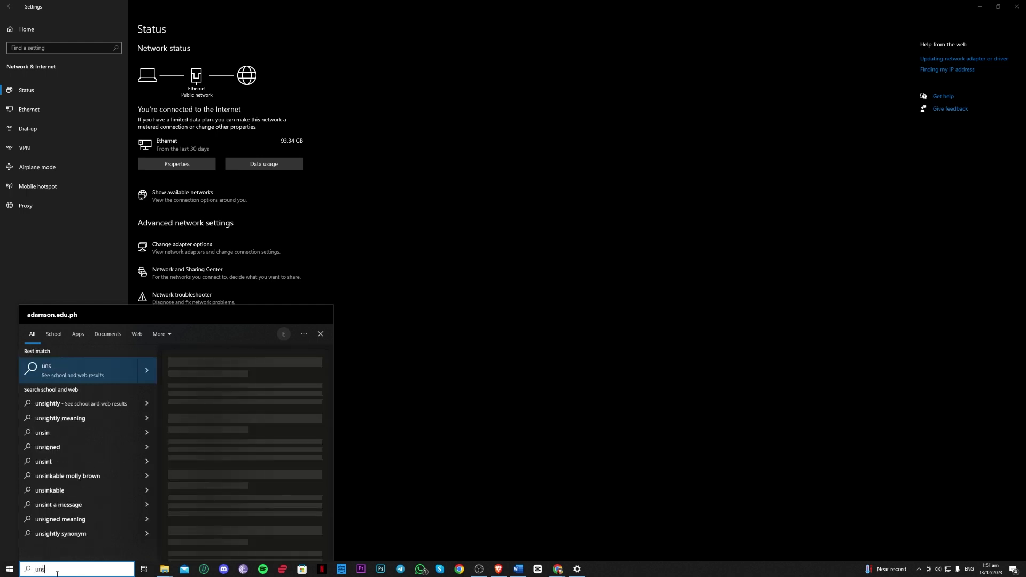
{"action": "key", "text": "BackSpace"}
{"action": "type", "text": "in"}
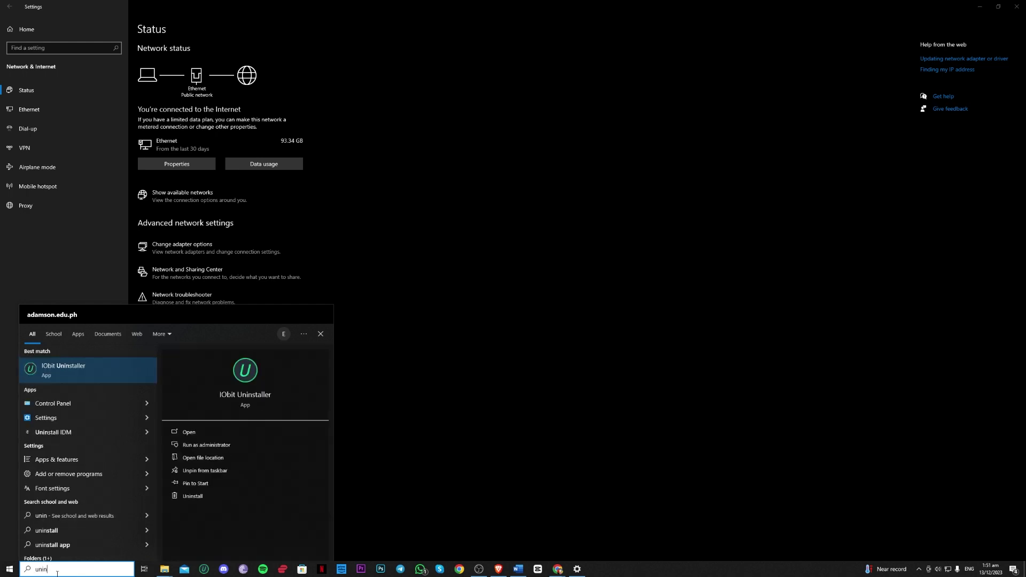
{"action": "key", "text": "BackSpace"}
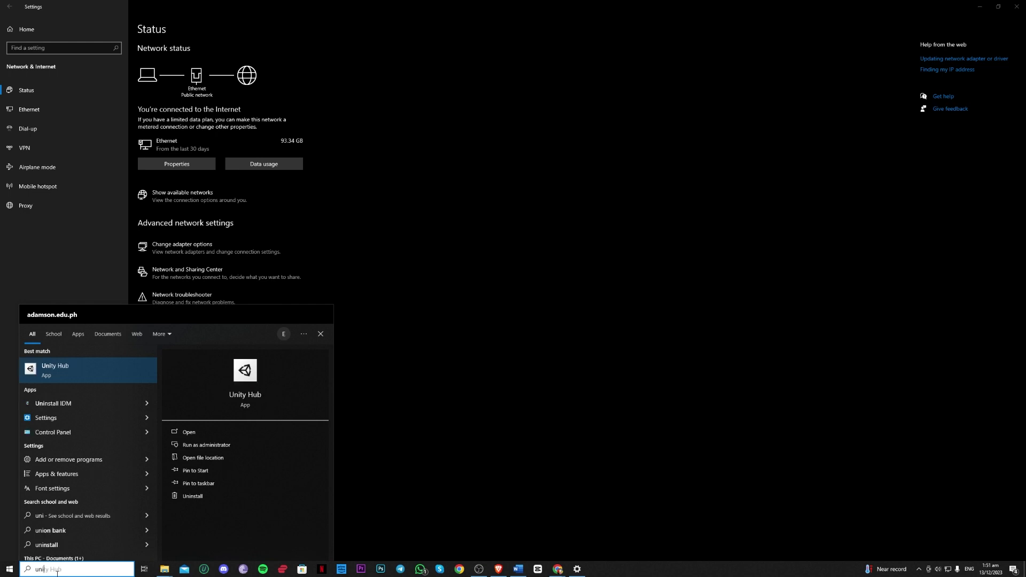
{"action": "key", "text": "BackSpace"}
{"action": "key", "text": "BackSpace"}
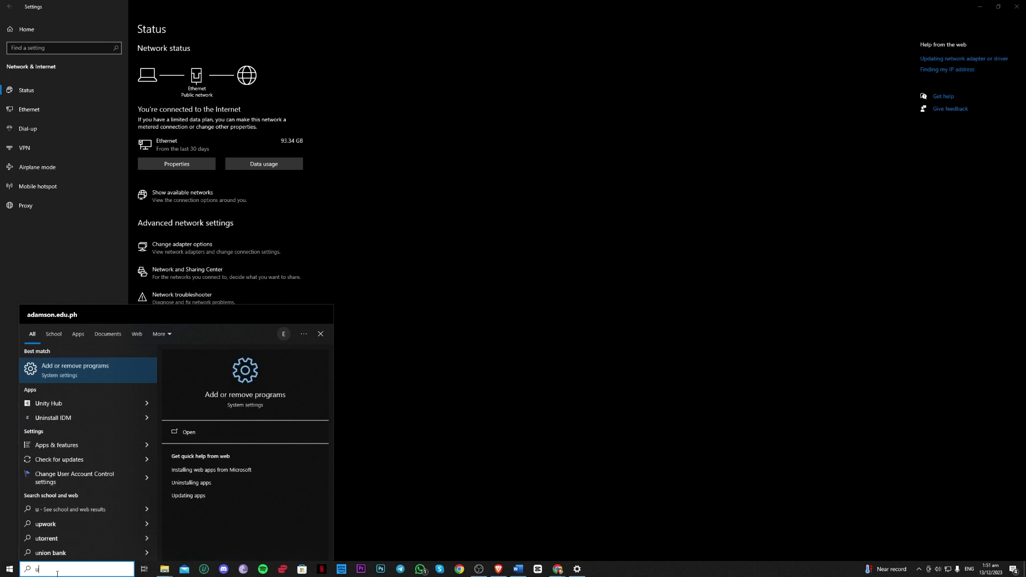
{"action": "left_click", "coordinate": [91, 389]}
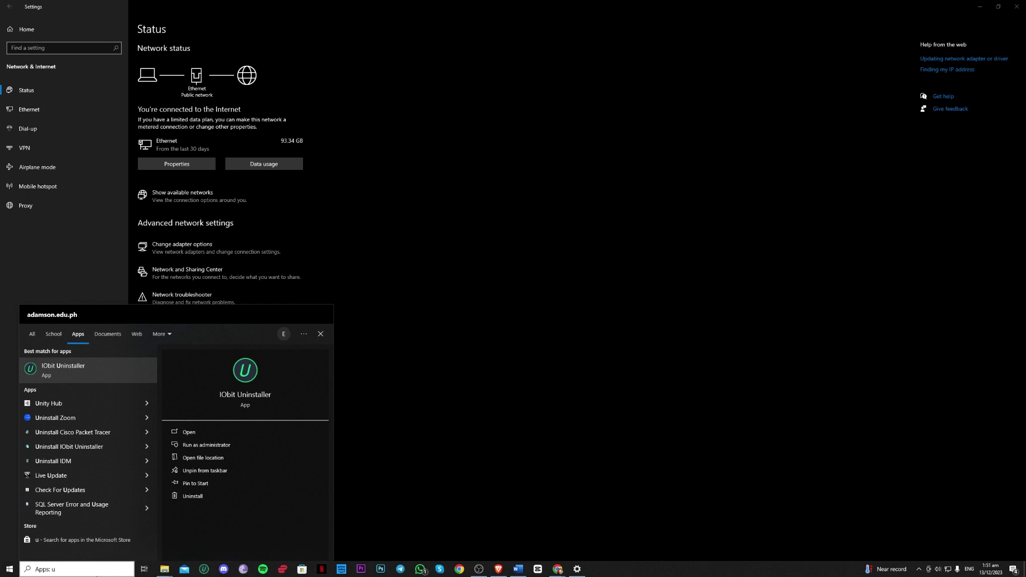
{"action": "key", "text": "BackSpace"}
{"action": "key", "text": "BackSpace"}
{"action": "type", "text": "add"}
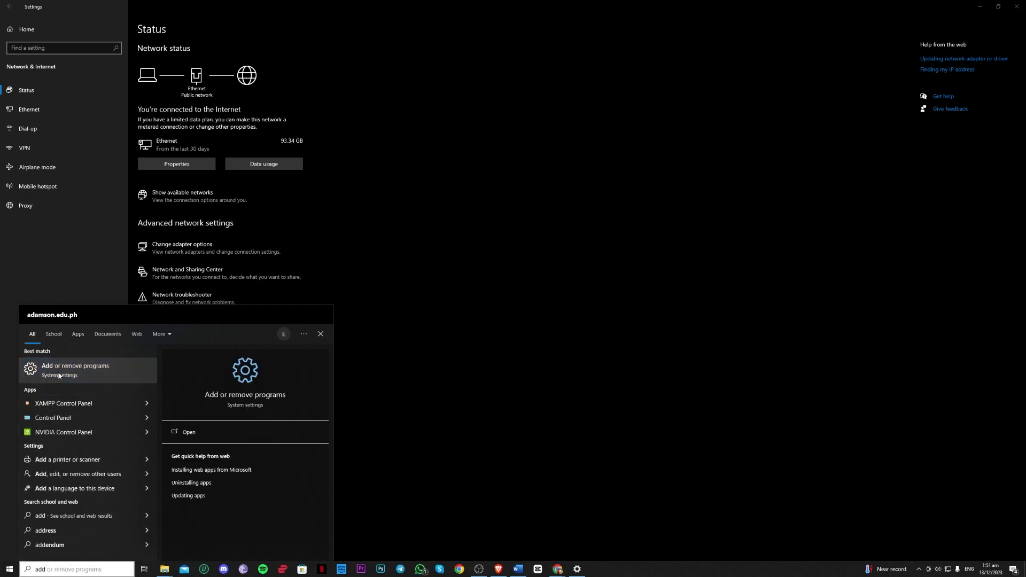
{"action": "left_click", "coordinate": [59, 376]}
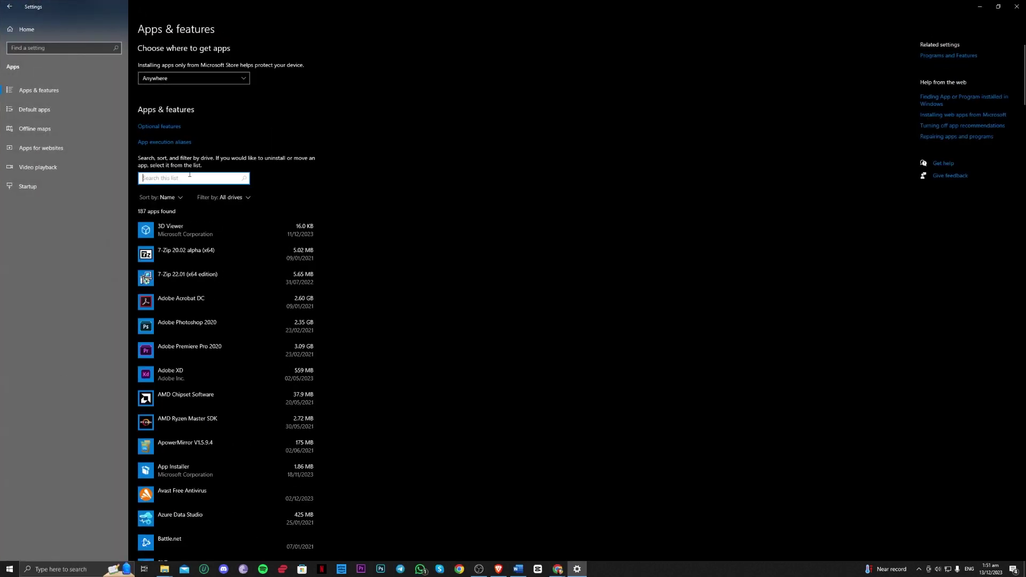
- Search the installed apps list for Roblox and clear the search
{"action": "type", "text": "roblo"}
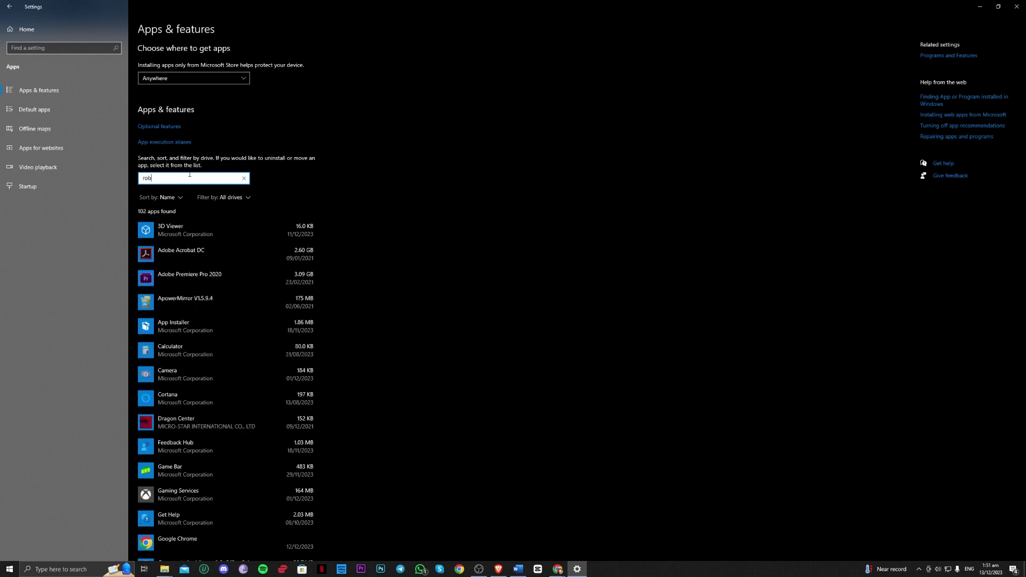
{"action": "key", "text": "BackSpace"}
{"action": "key", "text": "BackSpace"}
{"action": "type", "text": "lox"}
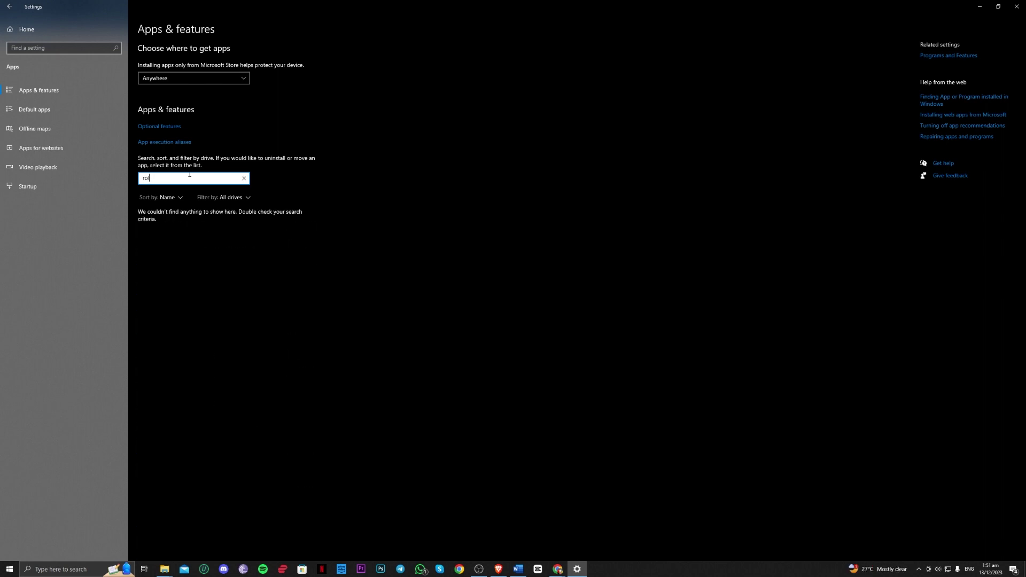
{"action": "key", "text": "BackSpace"}
{"action": "type", "text": "blox"}
{"action": "key", "text": "BackSpace"}
{"action": "key", "text": "BackSpace"}
{"action": "key", "text": "BackSpace"}
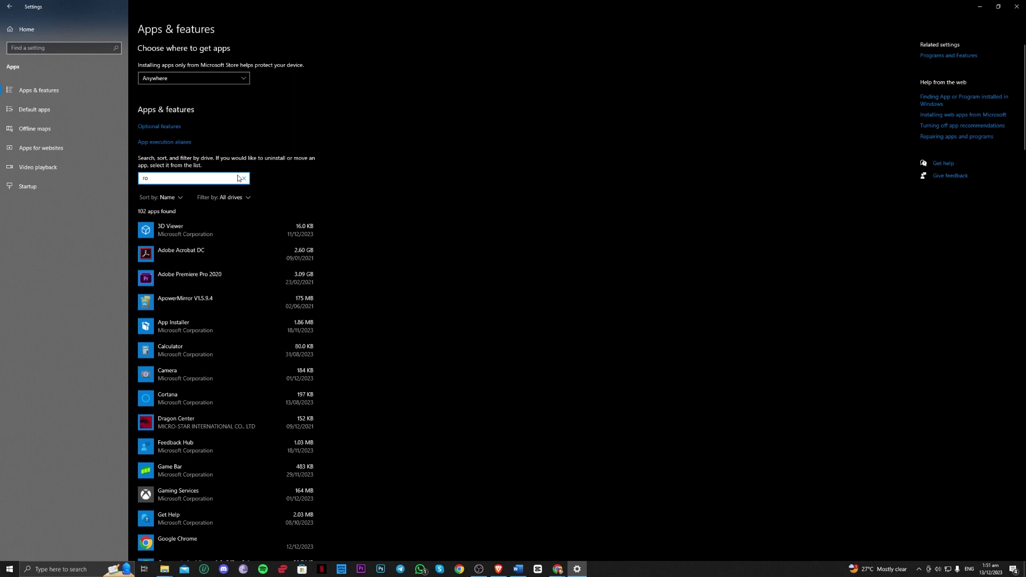
{"action": "left_click", "coordinate": [244, 178]}
- Search Windows for "uninstall" and open the Apps & features settings
{"action": "left_click", "coordinate": [95, 569]}
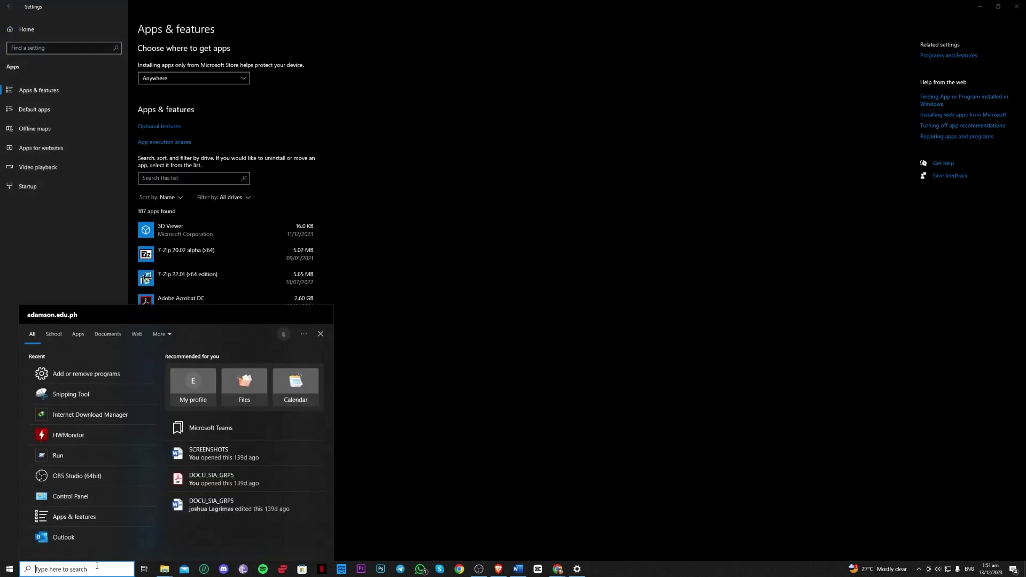
{"action": "type", "text": "unins"}
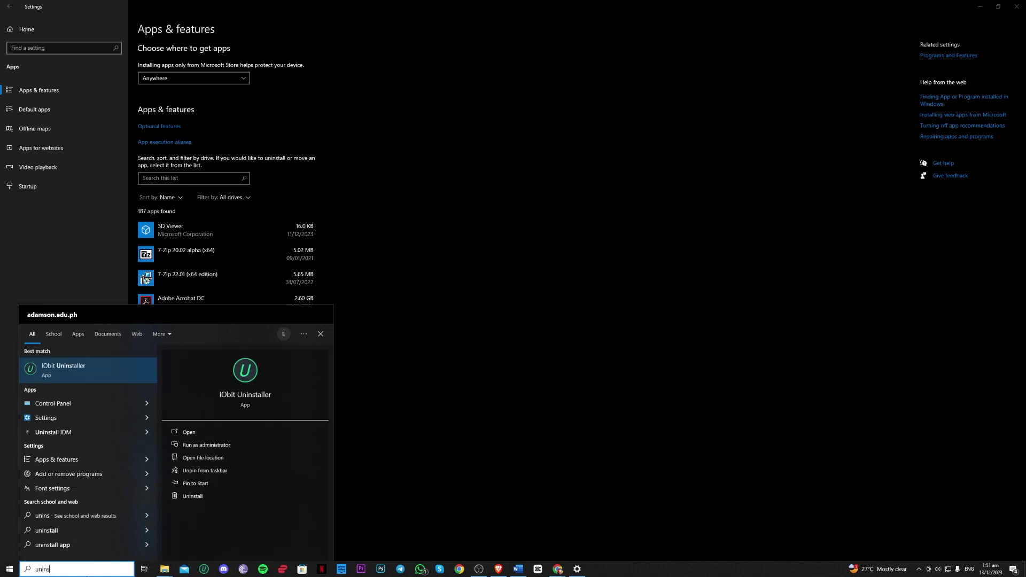
{"action": "type", "text": "tall"}
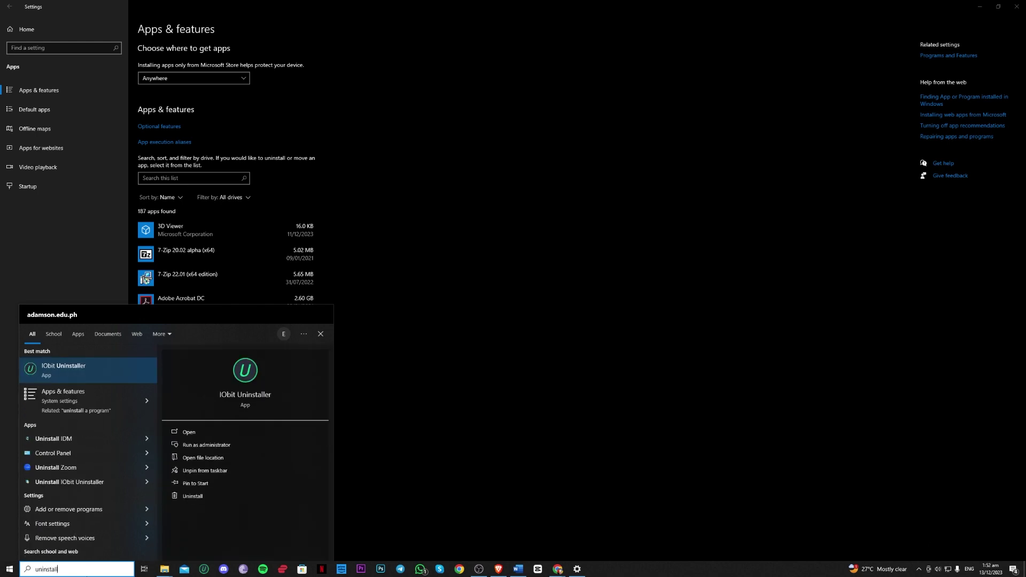
{"action": "left_click", "coordinate": [92, 407]}
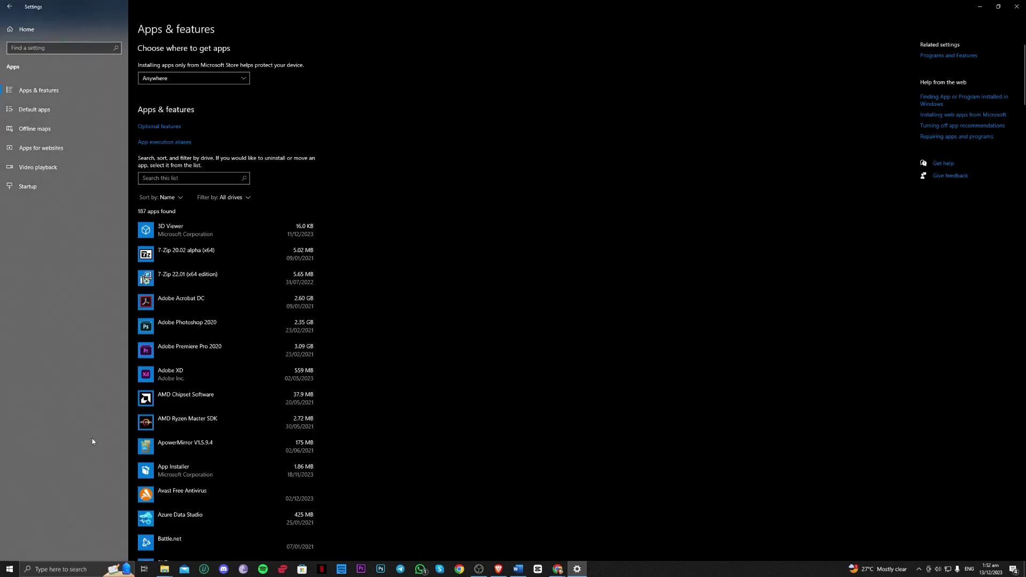
{"action": "left_click", "coordinate": [27, 108]}
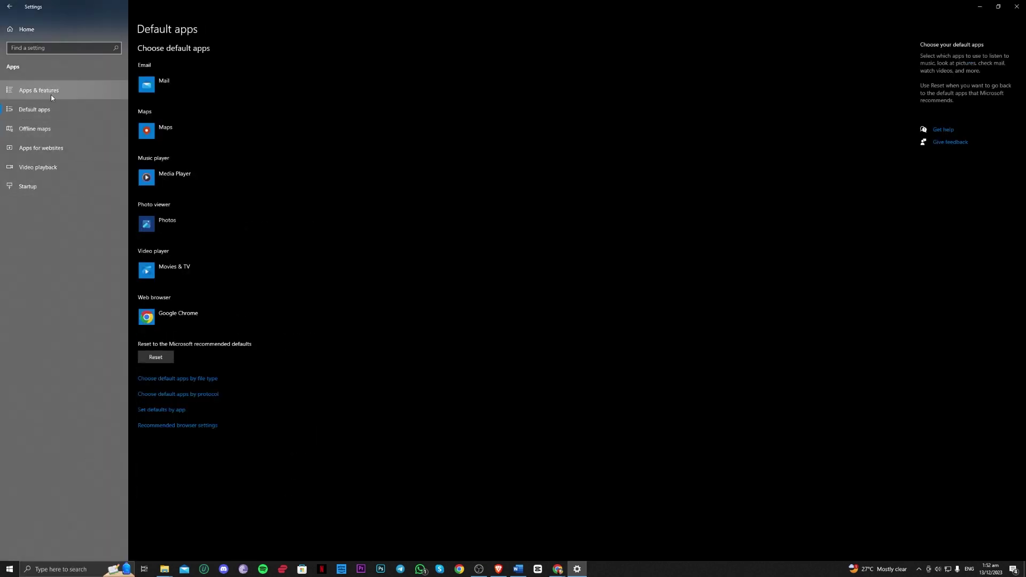
{"action": "left_click", "coordinate": [52, 96]}
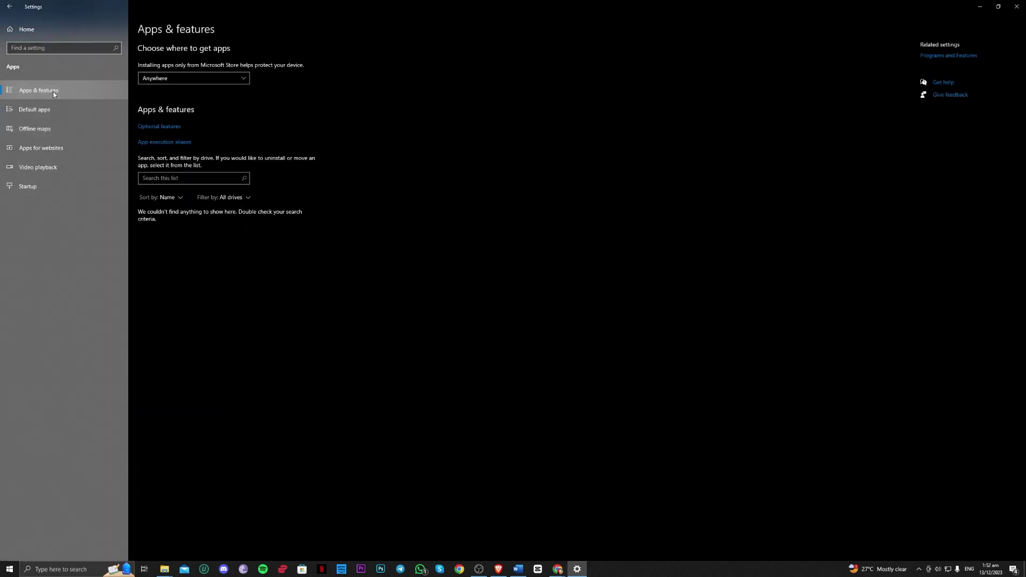
- Open Programs and Features from the related settings and look through the installed programs to the end of the list
{"action": "left_click", "coordinate": [964, 57]}
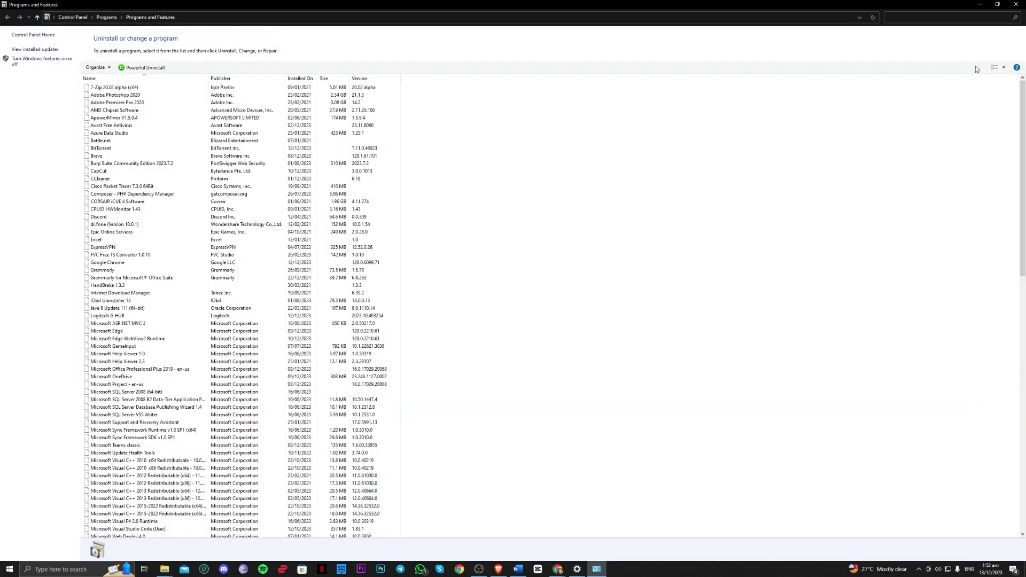
{"action": "key", "text": "alt+F4"}
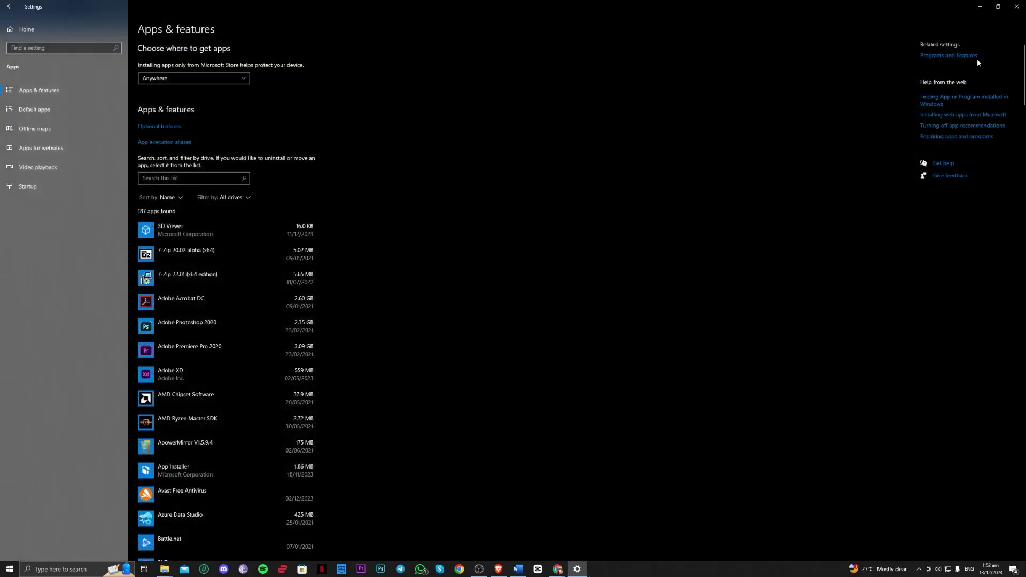
{"action": "left_click", "coordinate": [936, 61]}
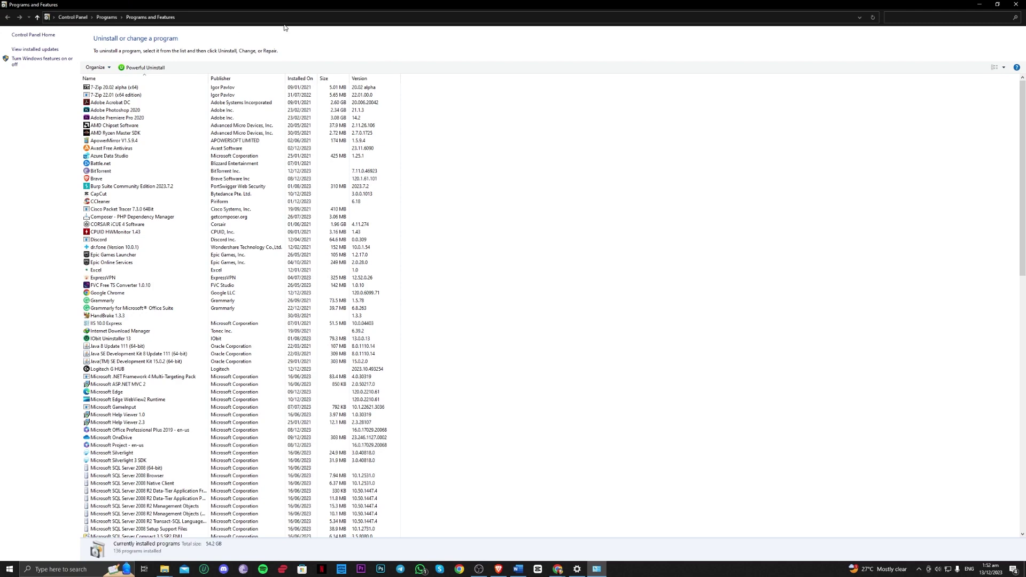
{"action": "left_click_drag", "start_coordinate": [1022, 131], "coordinate": [1006, 376]}
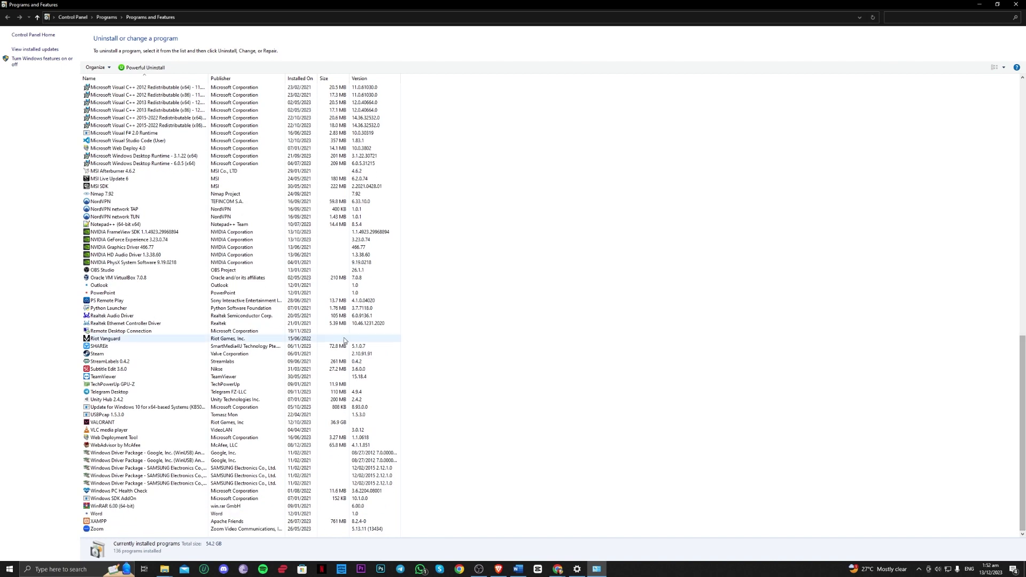
- Show the uninstall and repair options for Python Launcher in the installed programs list
{"action": "left_click", "coordinate": [133, 288]}
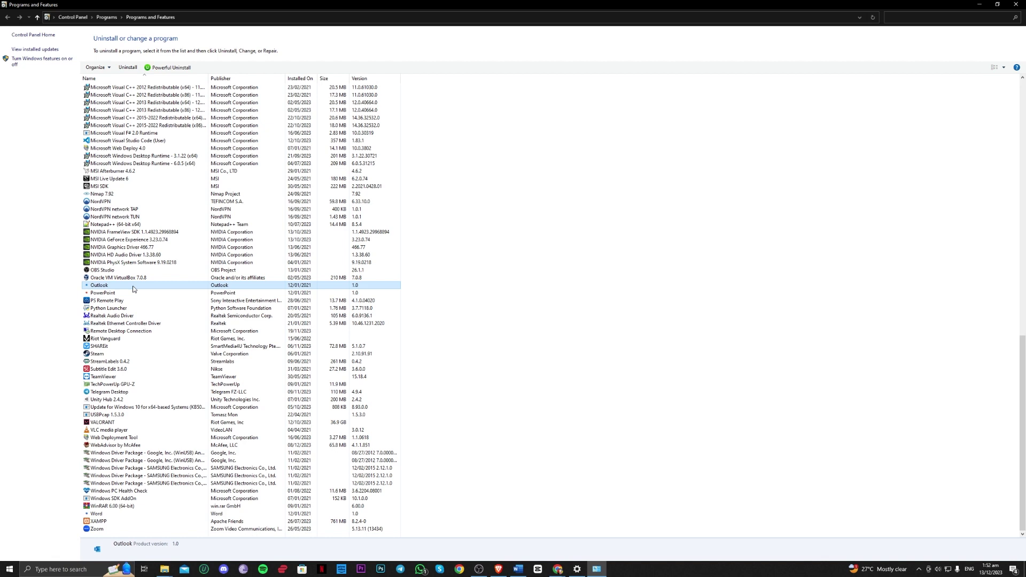
{"action": "right_click", "coordinate": [133, 288]}
{"action": "right_click", "coordinate": [100, 294]}
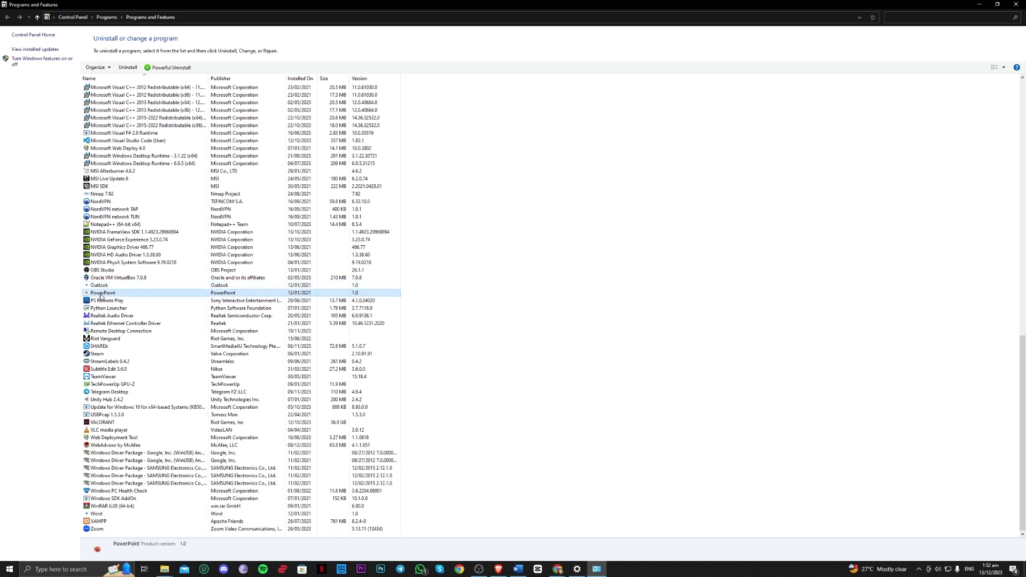
{"action": "right_click", "coordinate": [93, 308]}
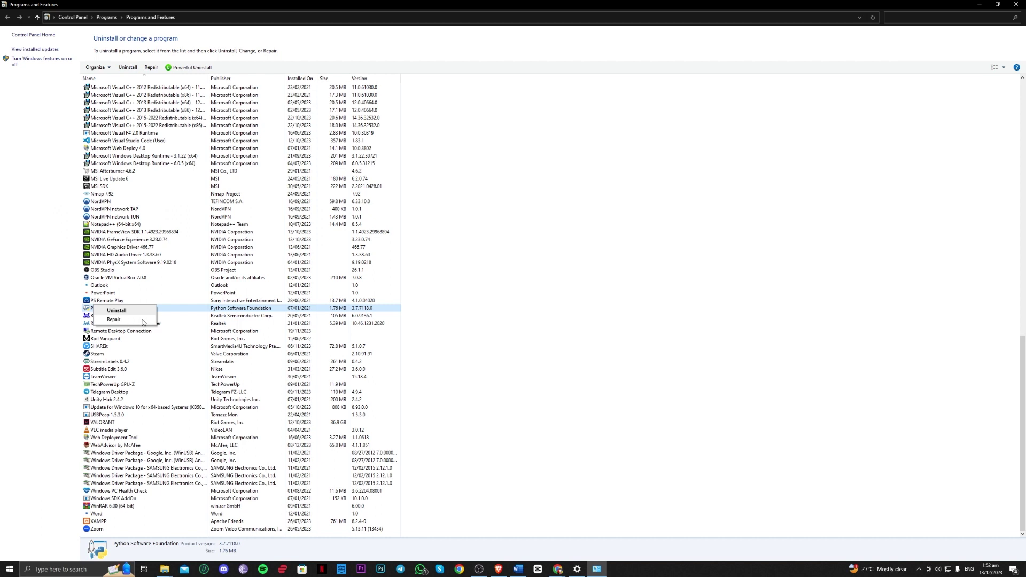
- Close Programs and Features and Settings, switch to the Roblox home page in Chrome, and select its web address
{"action": "left_click", "coordinate": [1015, 4]}
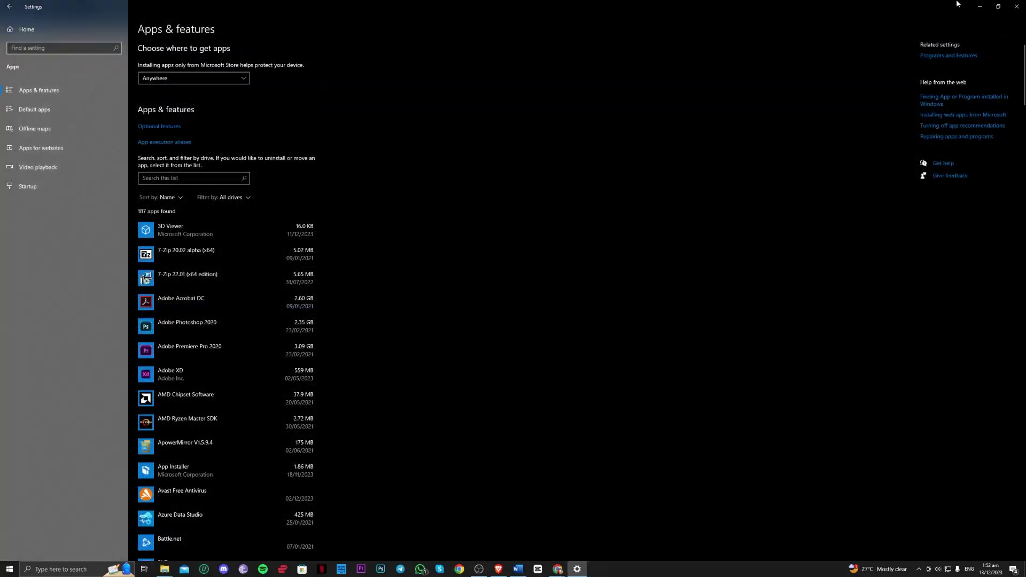
{"action": "left_click", "coordinate": [1015, 3]}
{"action": "left_click", "coordinate": [16, 4]}
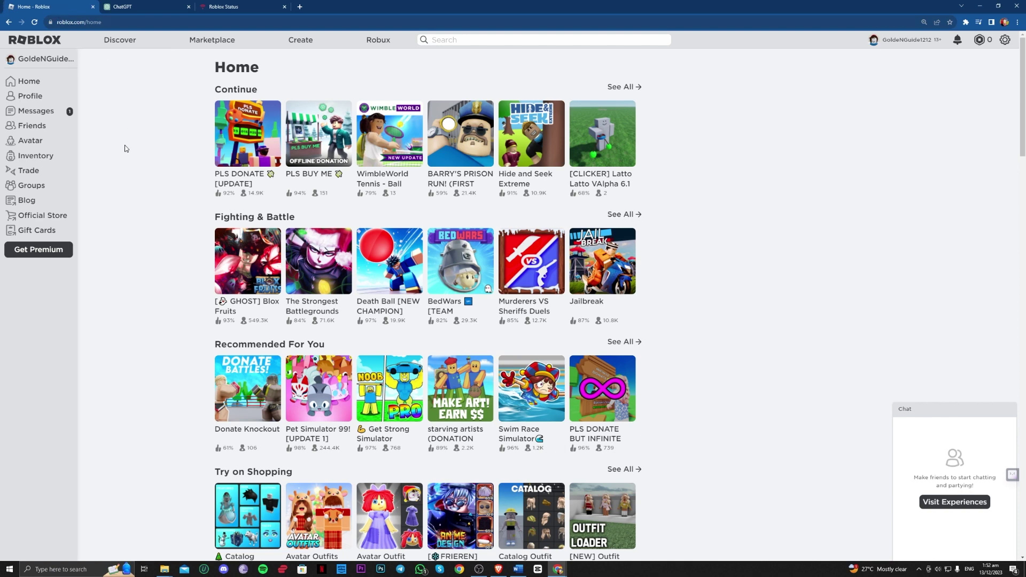
{"action": "left_click", "coordinate": [103, 22]}
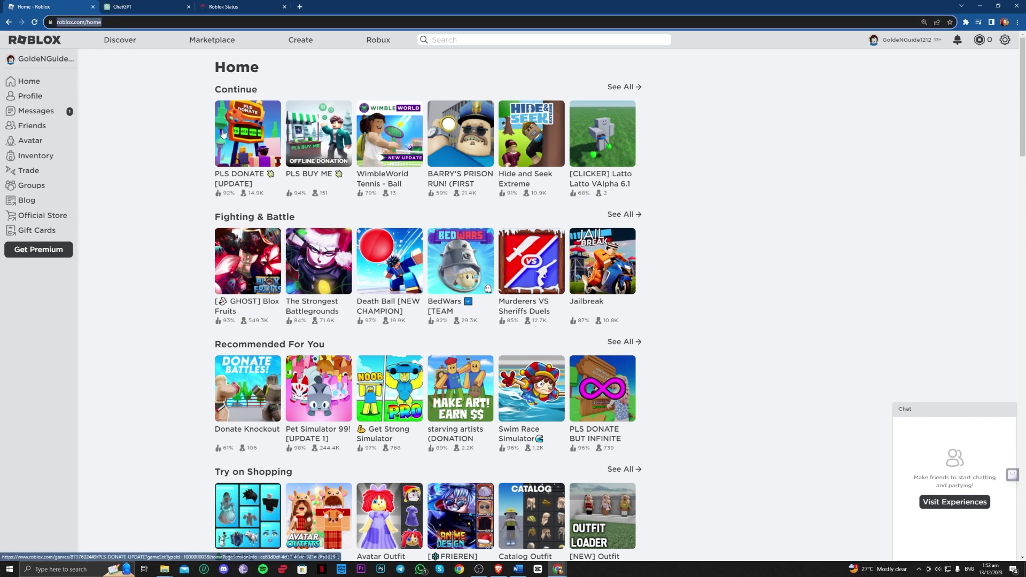
- Launch the PLS DONATE experience from its page and request the Roblox download and installation
{"action": "left_click", "coordinate": [275, 175]}
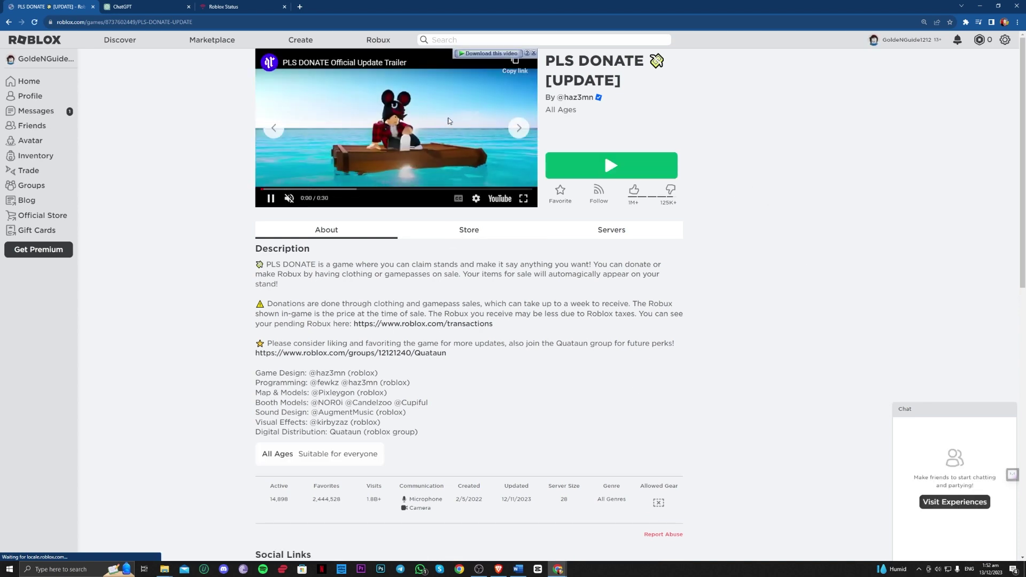
{"action": "left_click", "coordinate": [611, 170]}
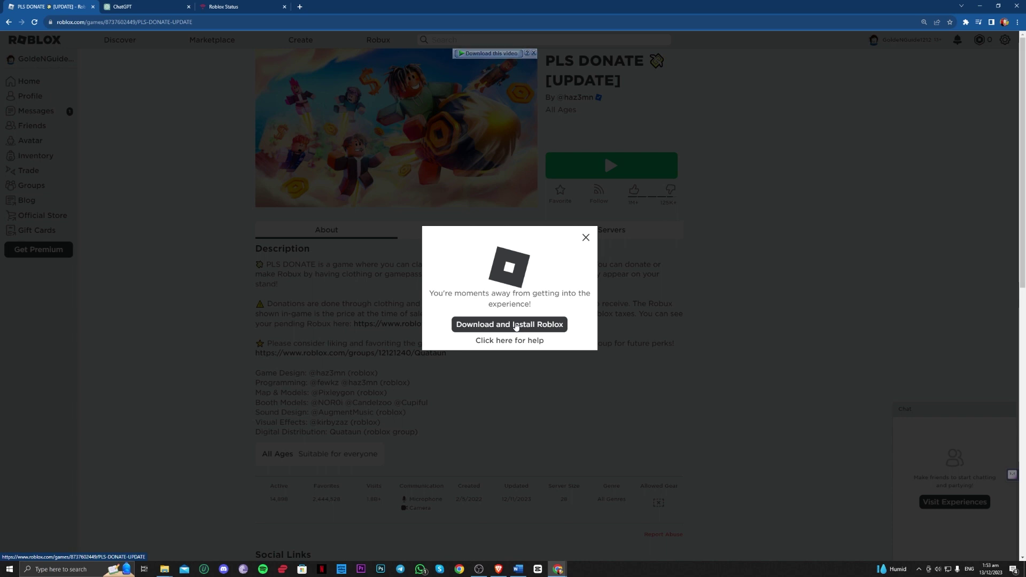
{"action": "left_click", "coordinate": [516, 325]}
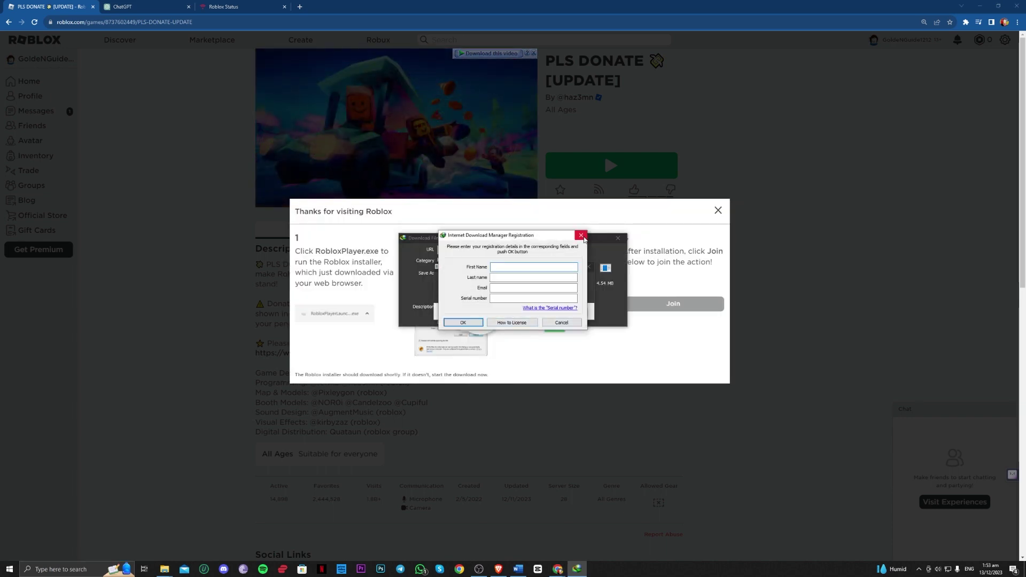
- Dismiss the Internet Download Manager registration, cancel the RobloxPlayerInstaller.exe download, and close the Roblox installation instructions
{"action": "left_click", "coordinate": [580, 234]}
{"action": "left_click", "coordinate": [572, 312]}
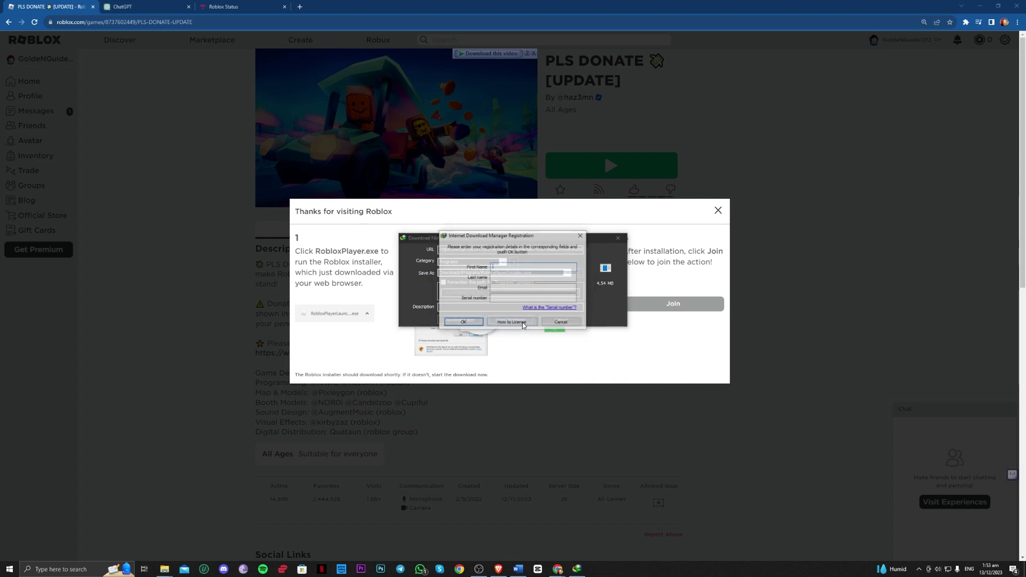
{"action": "left_click", "coordinate": [583, 236]}
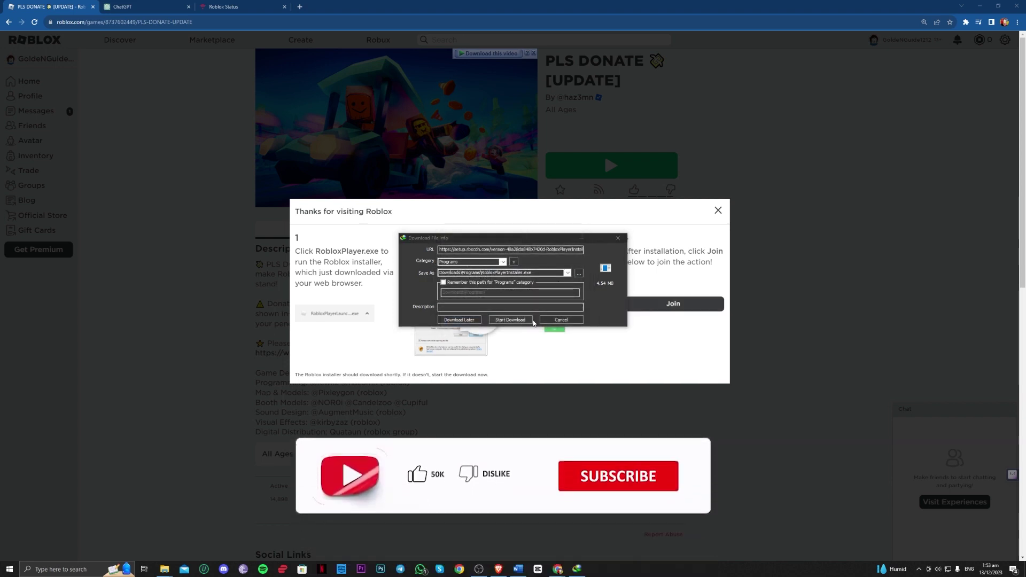
{"action": "left_click", "coordinate": [562, 319]}
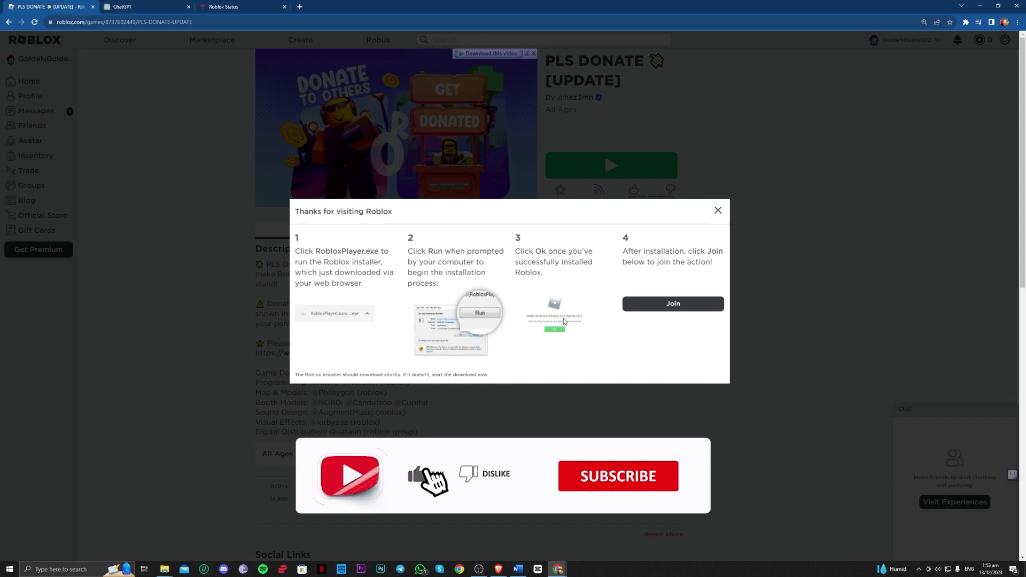
{"action": "left_click", "coordinate": [716, 212]}
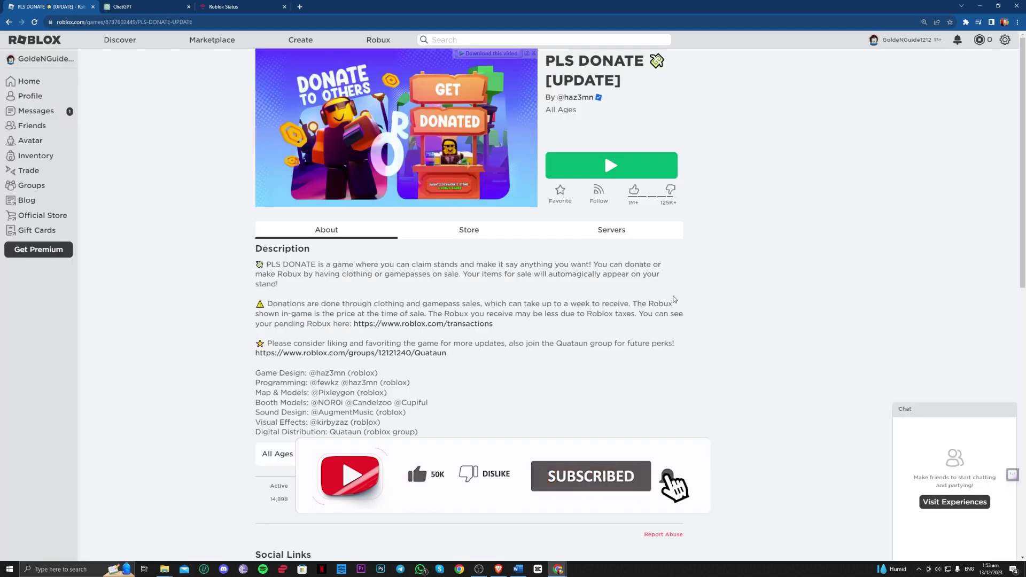